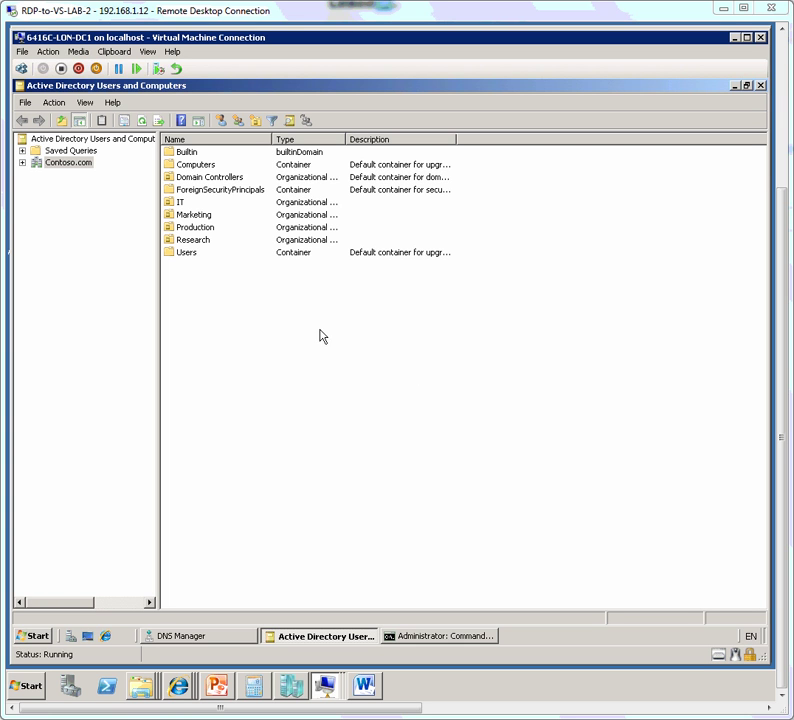
- Create an organizational unit named Vista Clients in the Contoso.com domain
{"action": "right_click", "coordinate": [77, 164]}
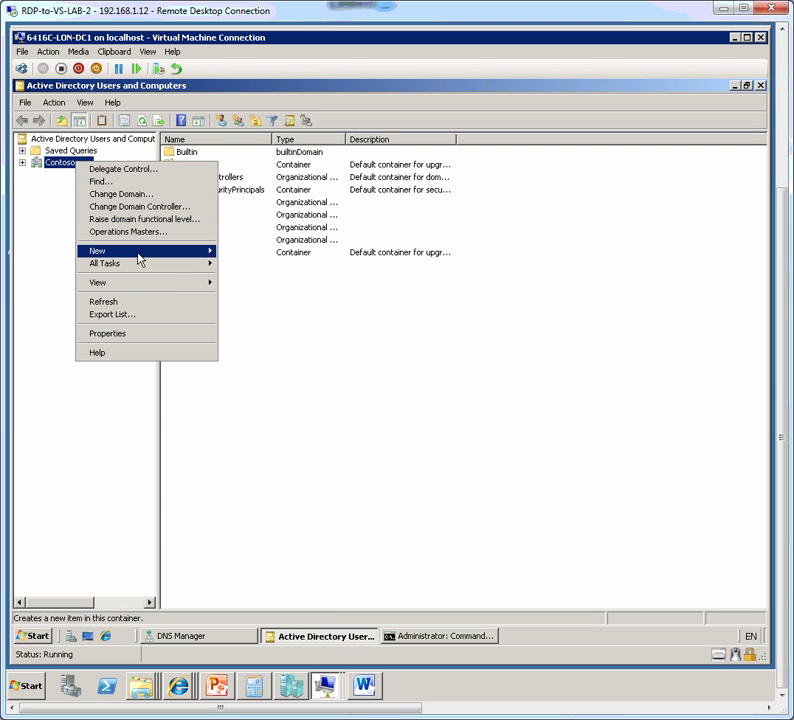
{"action": "mouse_move", "coordinate": [138, 259]}
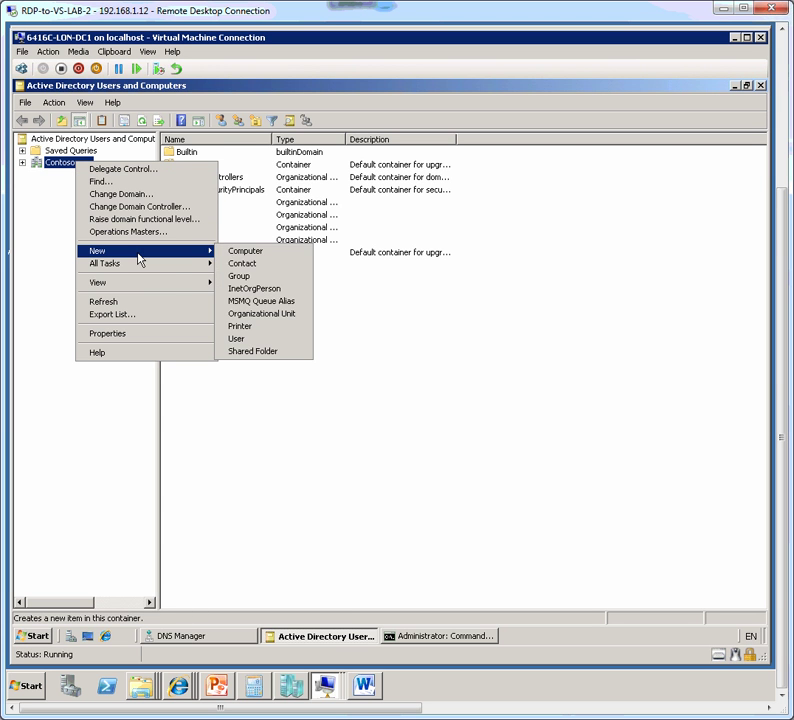
{"action": "left_click", "coordinate": [301, 317]}
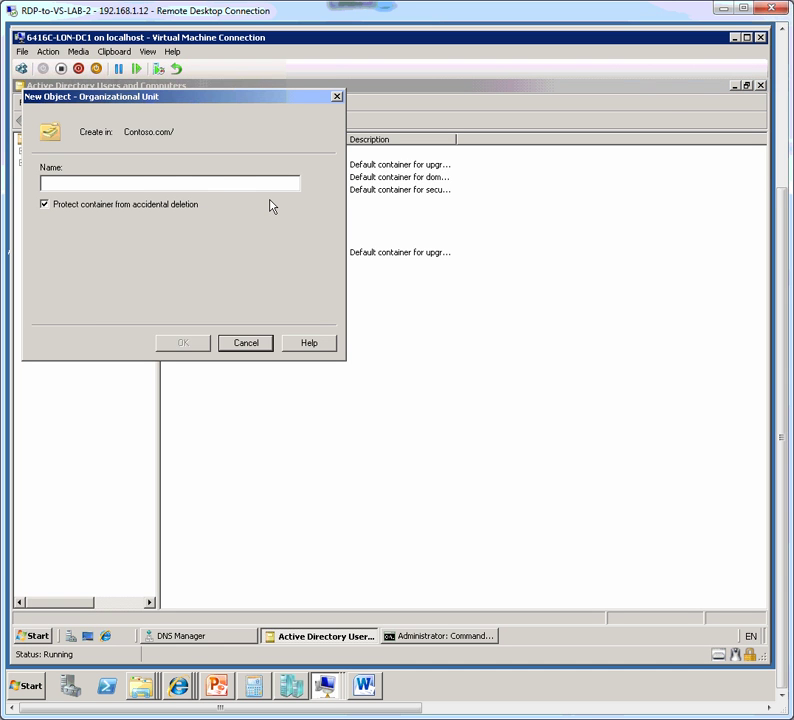
{"action": "type", "text": "Vista Clients"}
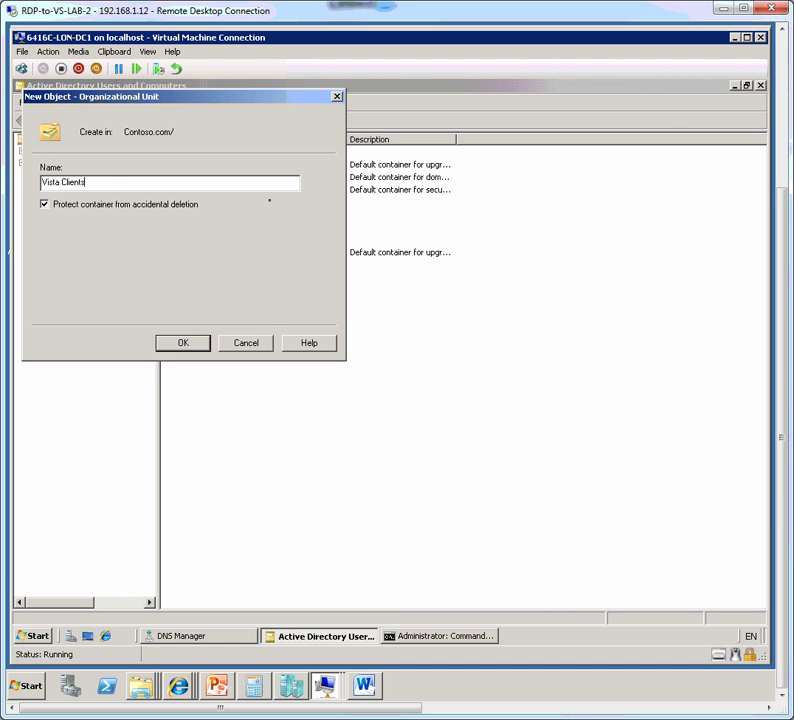
{"action": "left_click", "coordinate": [190, 344]}
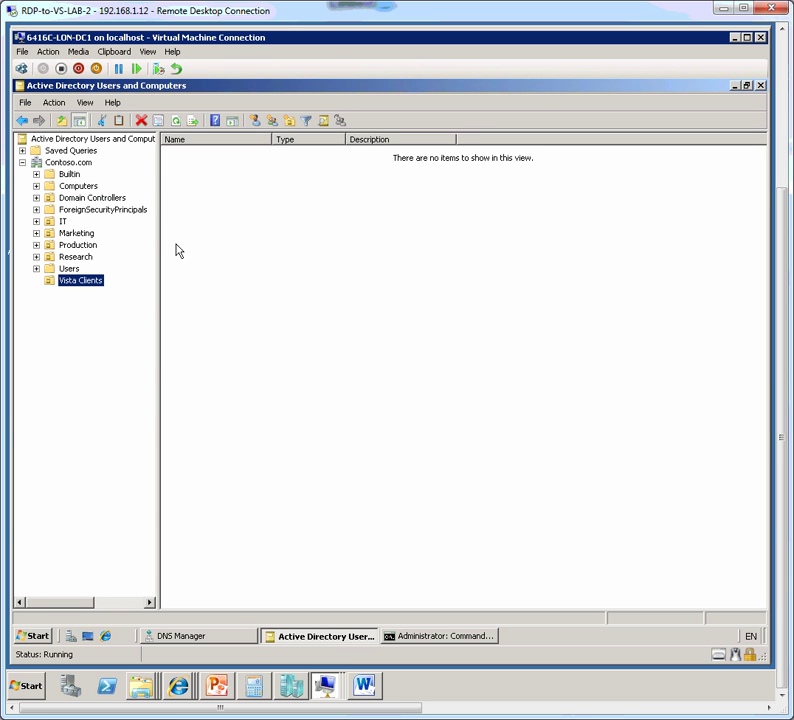
- Move the LON-CL1 computer from the Computers container into the Vista Clients organizational unit and show that unit's contents
{"action": "left_click", "coordinate": [86, 188]}
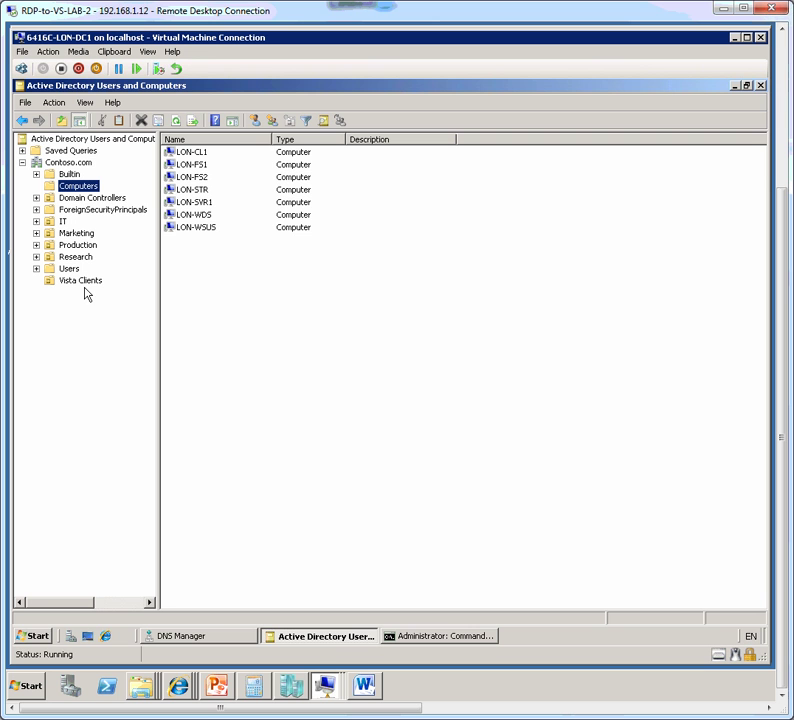
{"action": "left_click", "coordinate": [200, 152]}
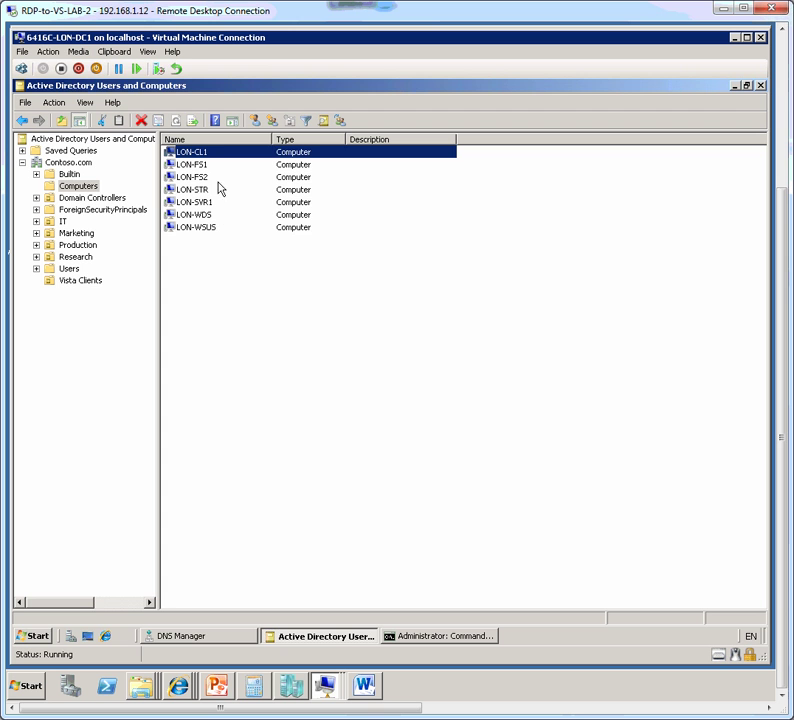
{"action": "right_click", "coordinate": [230, 151]}
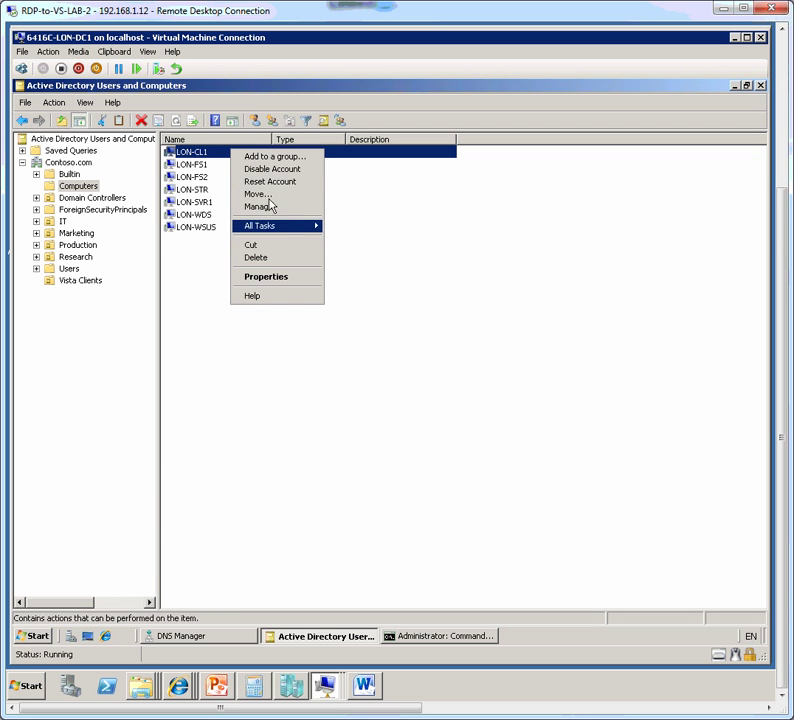
{"action": "left_click", "coordinate": [275, 196]}
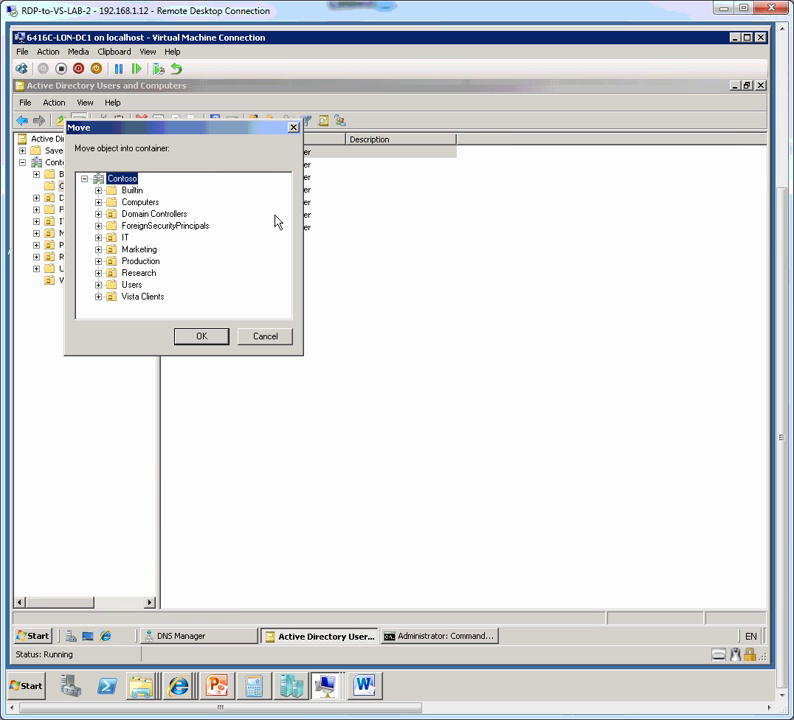
{"action": "left_click", "coordinate": [162, 298]}
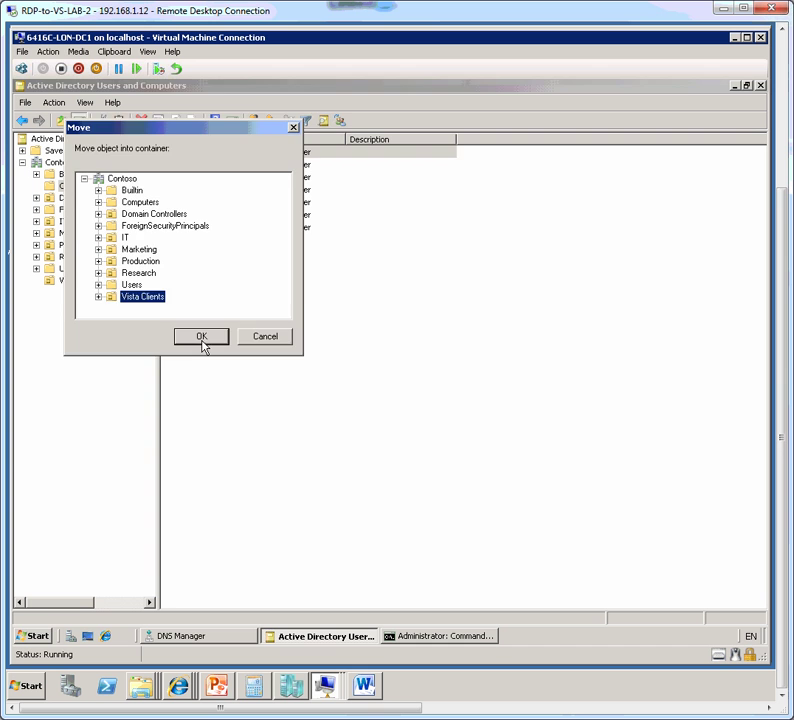
{"action": "left_click", "coordinate": [201, 338]}
{"action": "left_click", "coordinate": [73, 283]}
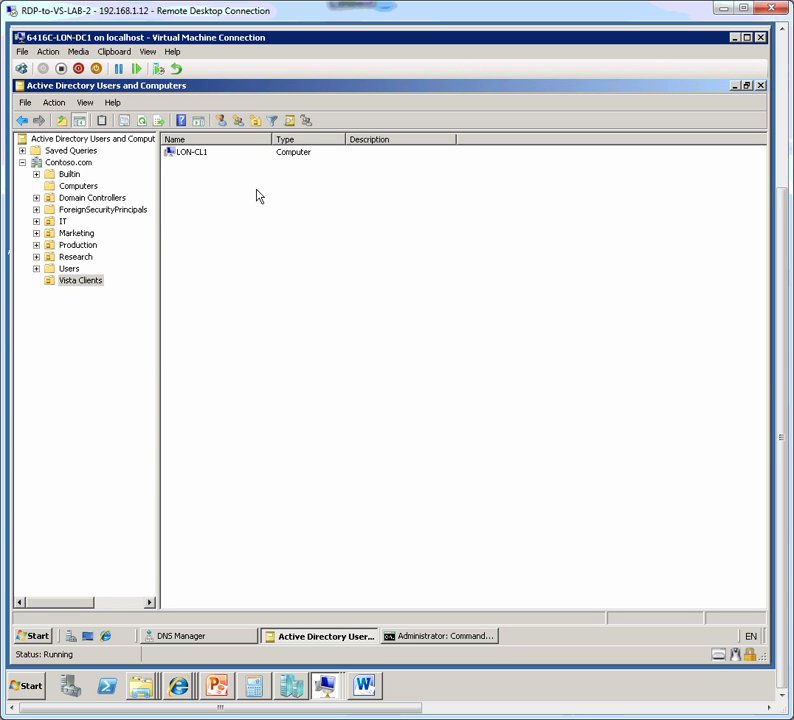
{"action": "left_click", "coordinate": [100, 286]}
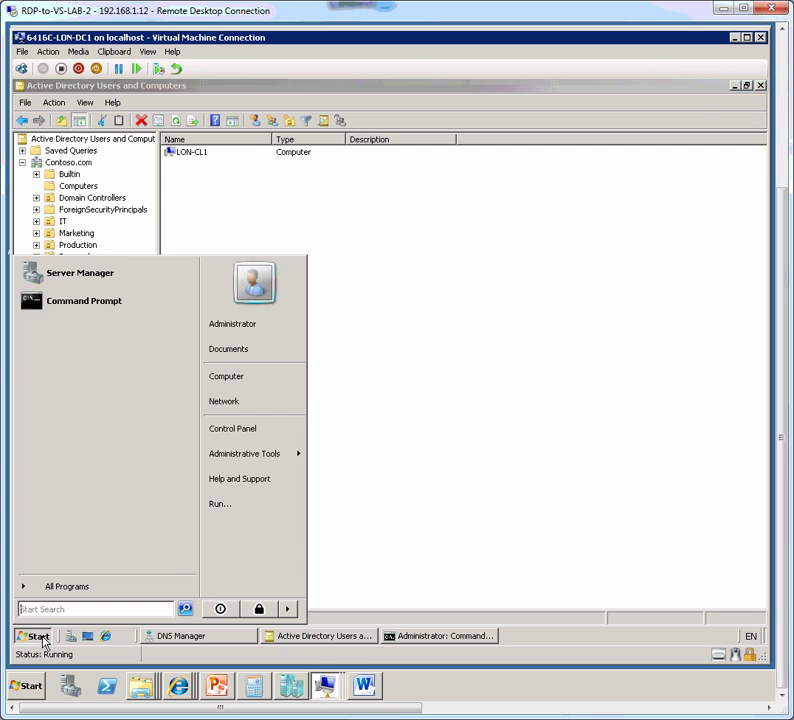
- Open Group Policy Management maximized and expand the Contoso.com forest down to the contents of the Contoso.com domain
{"action": "left_click", "coordinate": [42, 636]}
{"action": "mouse_move", "coordinate": [252, 455]}
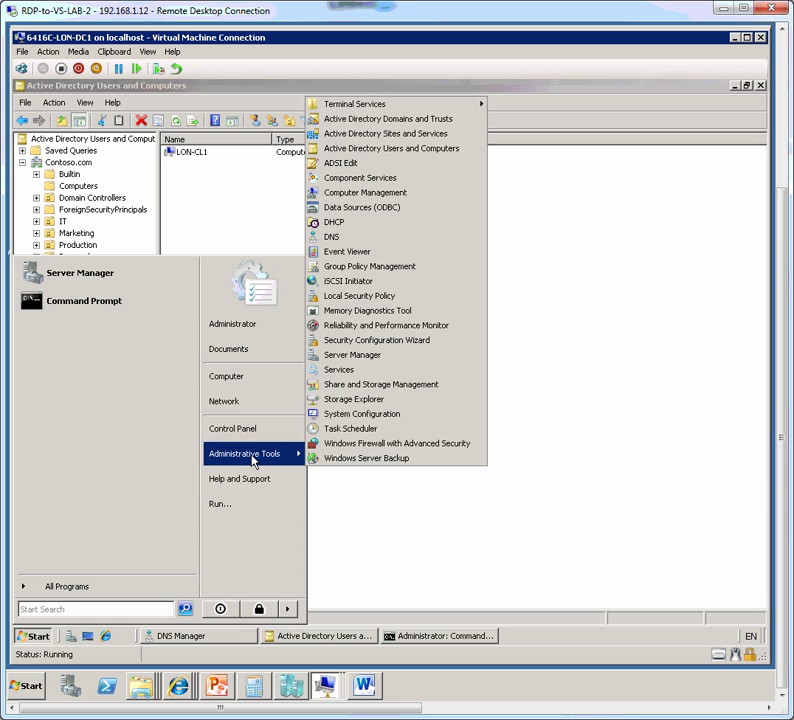
{"action": "left_click", "coordinate": [421, 266]}
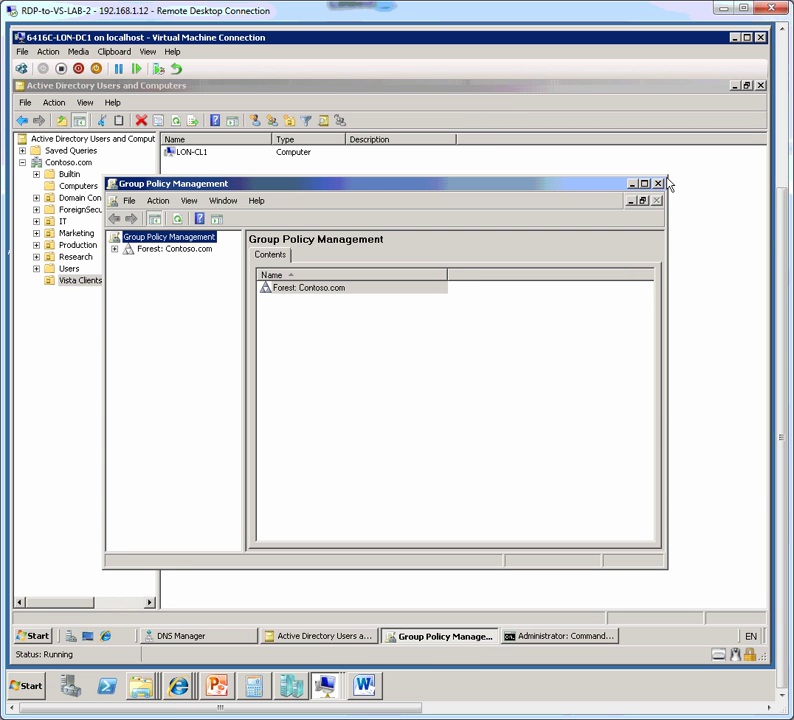
{"action": "left_click", "coordinate": [645, 184]}
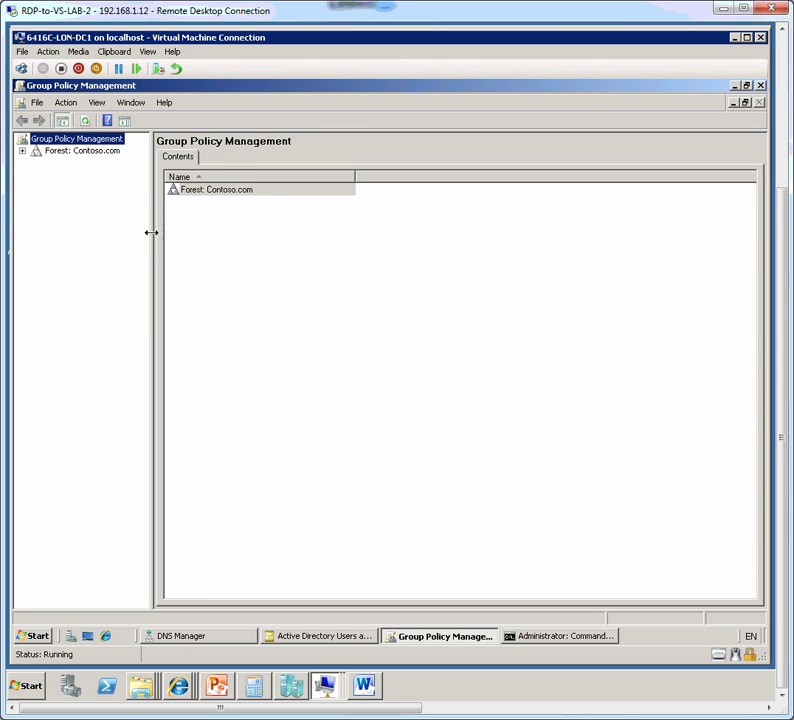
{"action": "left_click_drag", "start_coordinate": [160, 227], "coordinate": [173, 227]}
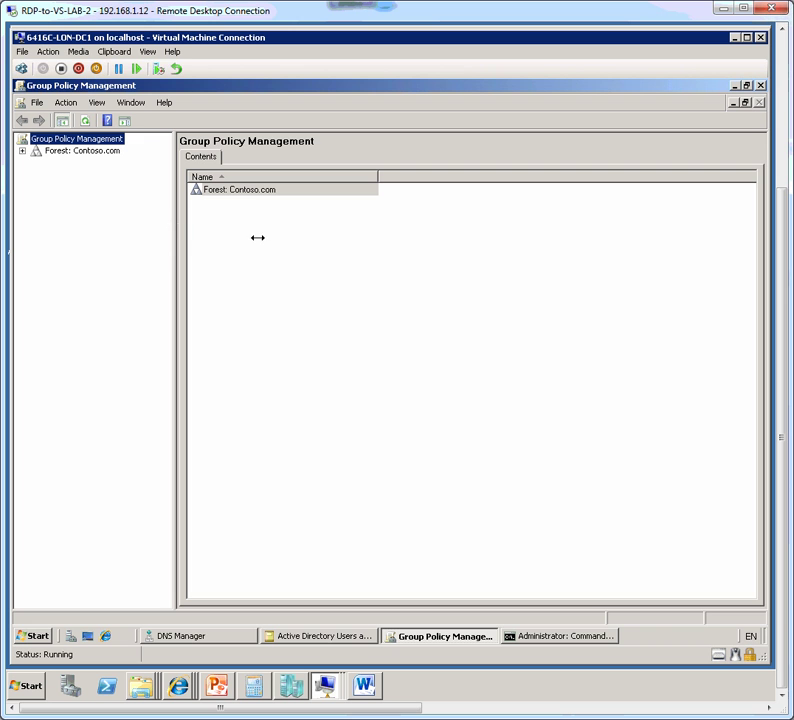
{"action": "left_click", "coordinate": [22, 151]}
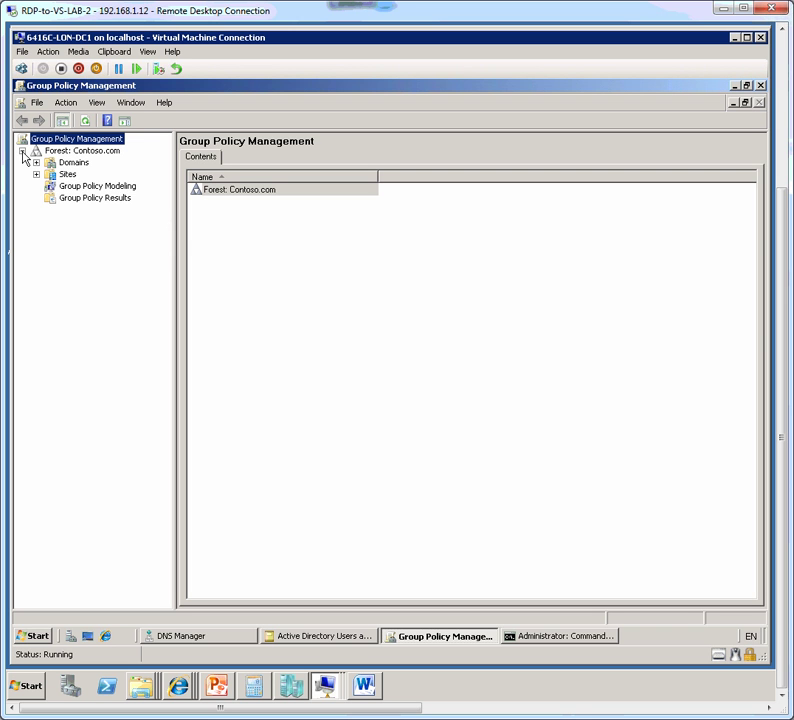
{"action": "left_click", "coordinate": [36, 162]}
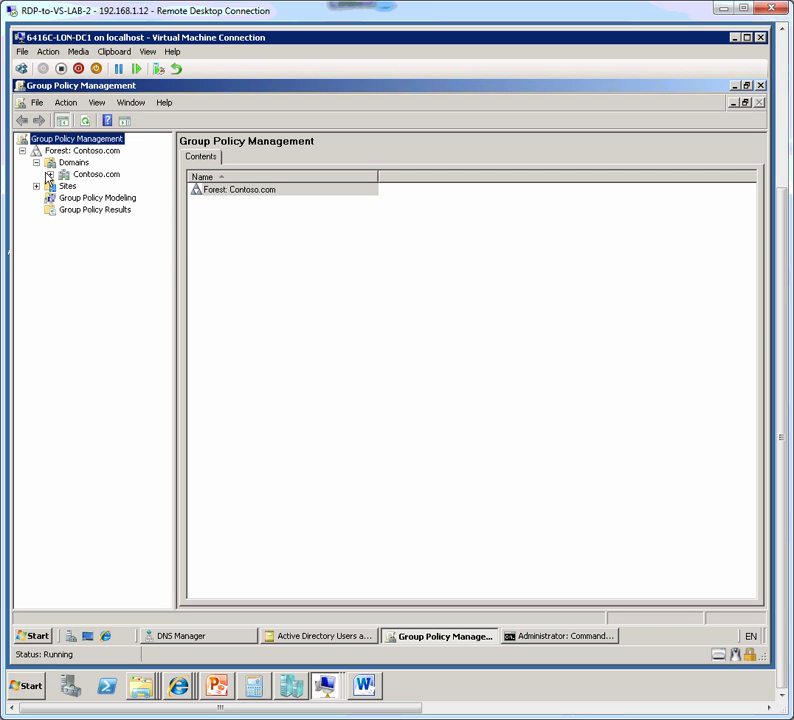
{"action": "left_click", "coordinate": [50, 174]}
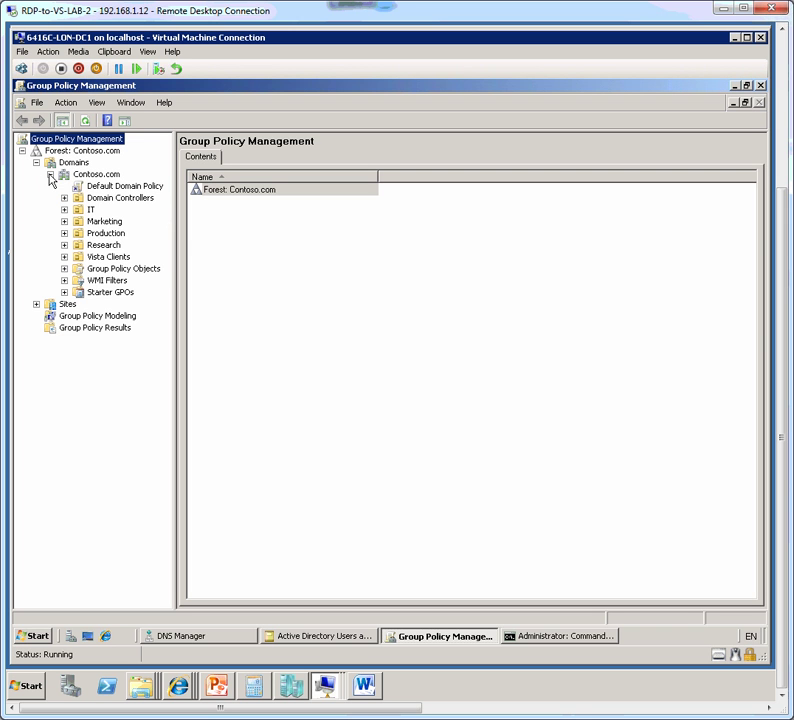
- Create a GPO named Firewall Settings for Vista Clients and link it to the Vista Clients organizational unit
{"action": "left_click", "coordinate": [105, 257]}
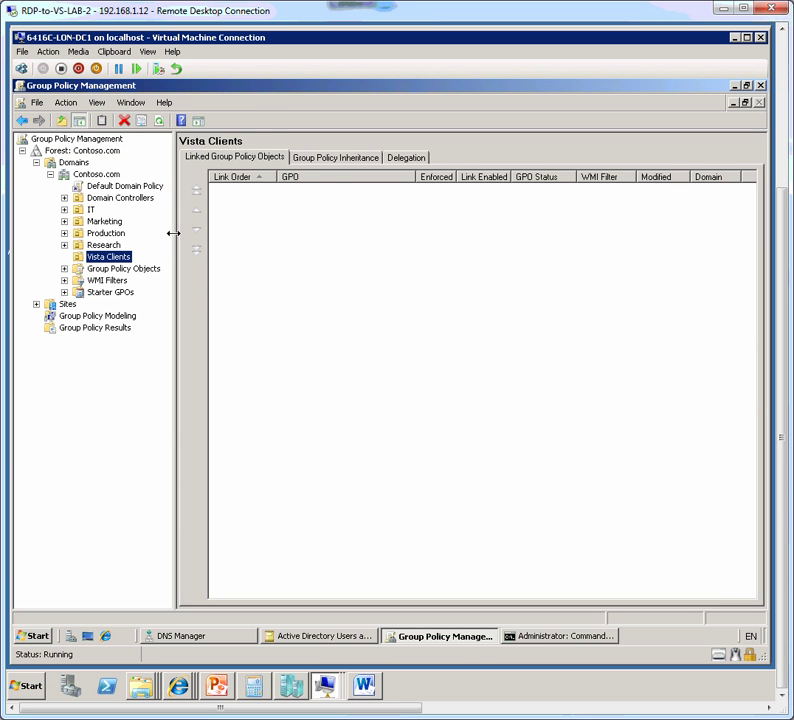
{"action": "left_click_drag", "start_coordinate": [172, 232], "coordinate": [216, 230]}
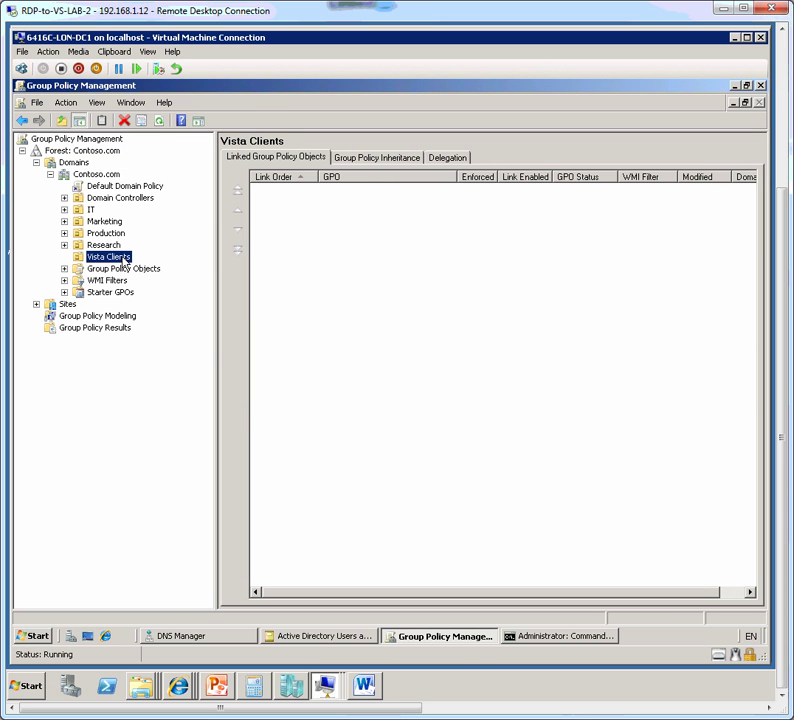
{"action": "right_click", "coordinate": [123, 258]}
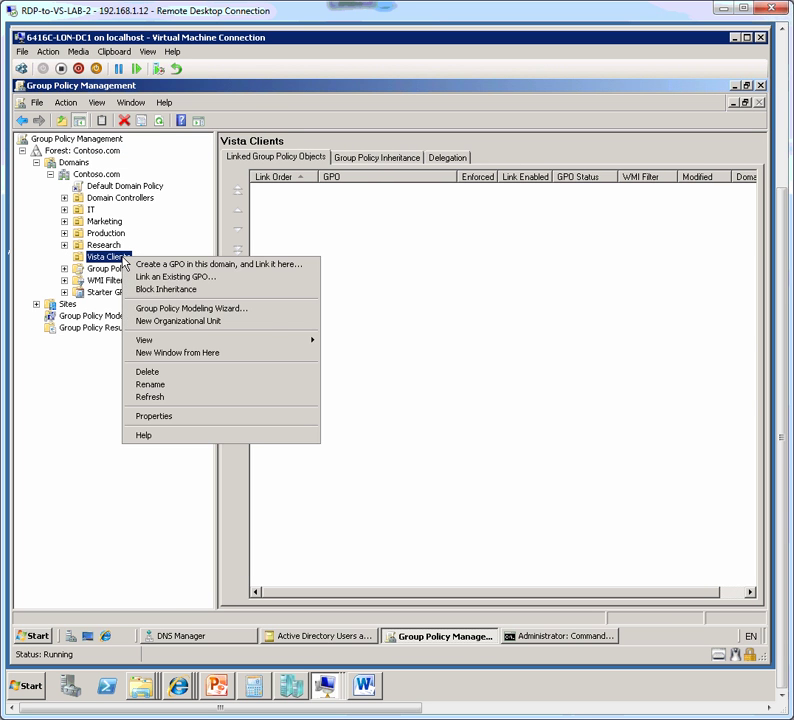
{"action": "left_click", "coordinate": [272, 266]}
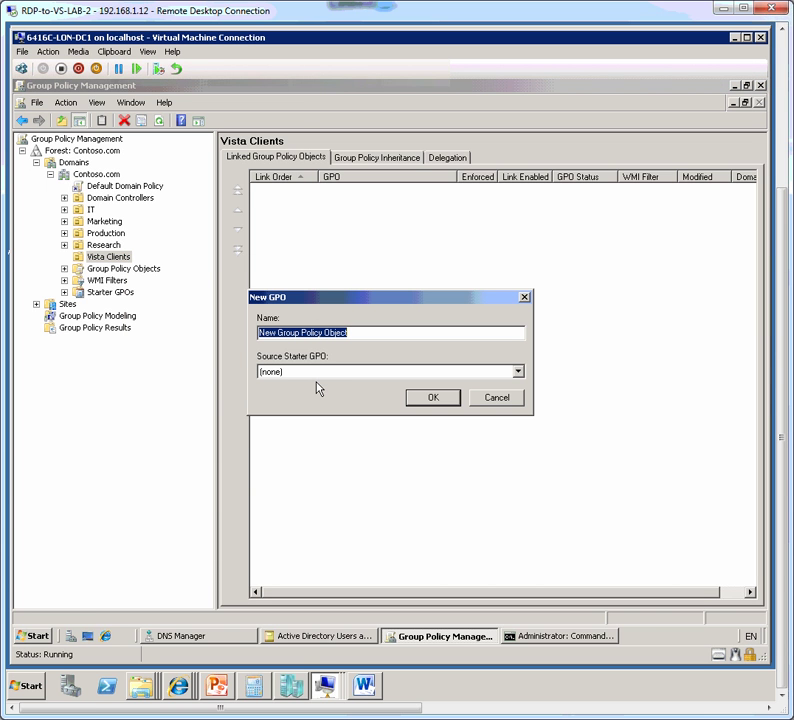
{"action": "type", "text": "Firewall"}
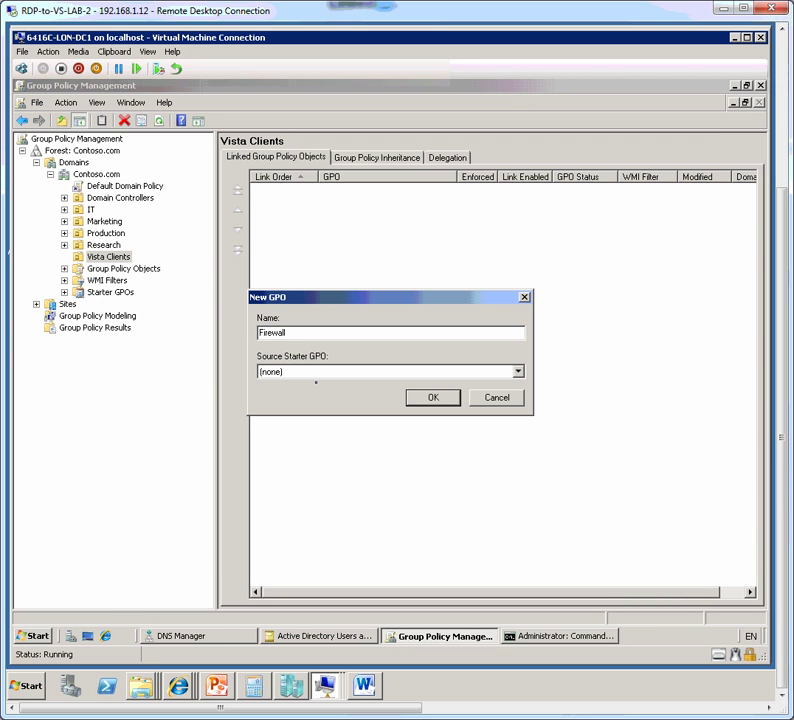
{"action": "type", "text": "tings for Vista Clients"}
{"action": "left_click", "coordinate": [426, 398]}
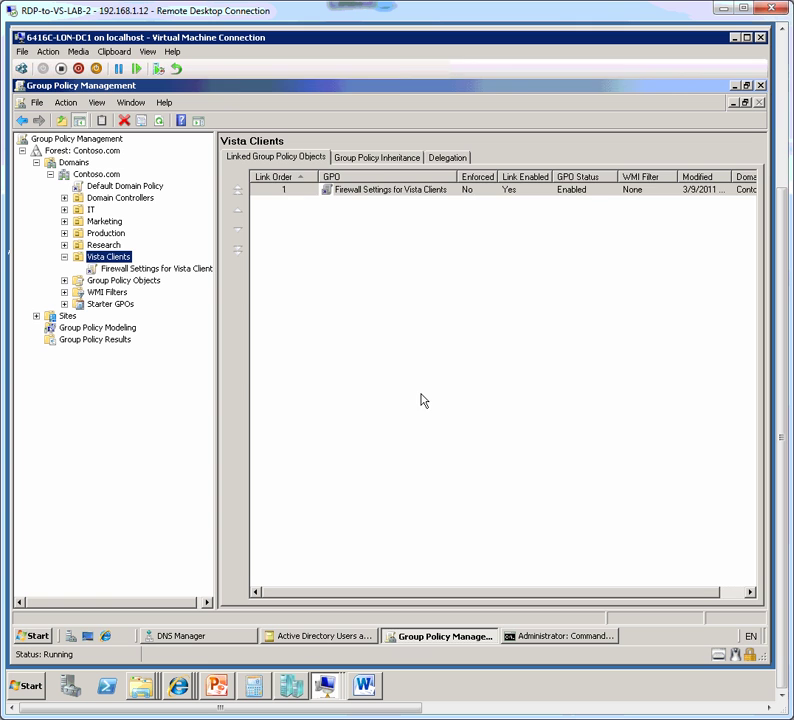
{"action": "left_click", "coordinate": [434, 189]}
{"action": "left_click", "coordinate": [430, 190]}
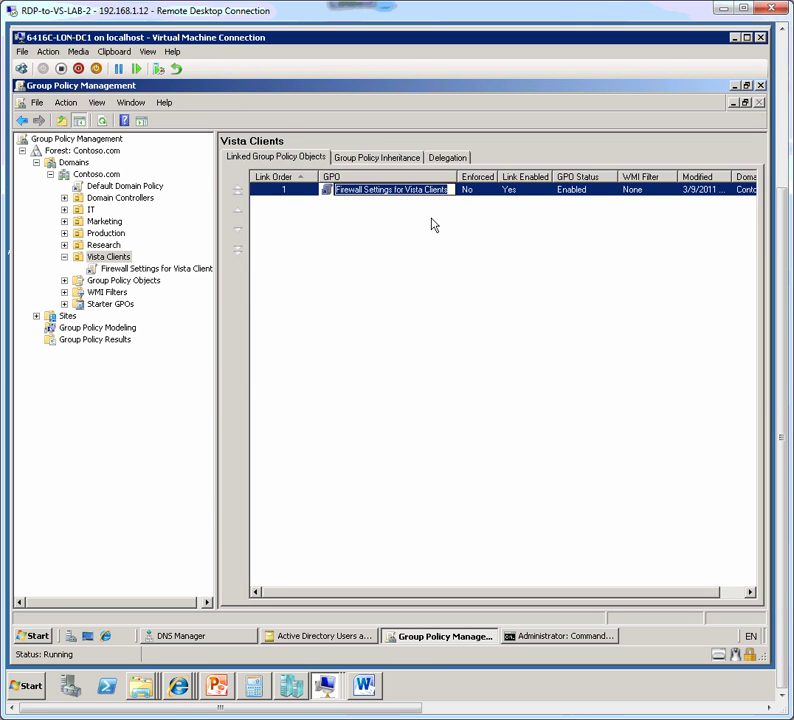
{"action": "left_click", "coordinate": [477, 227]}
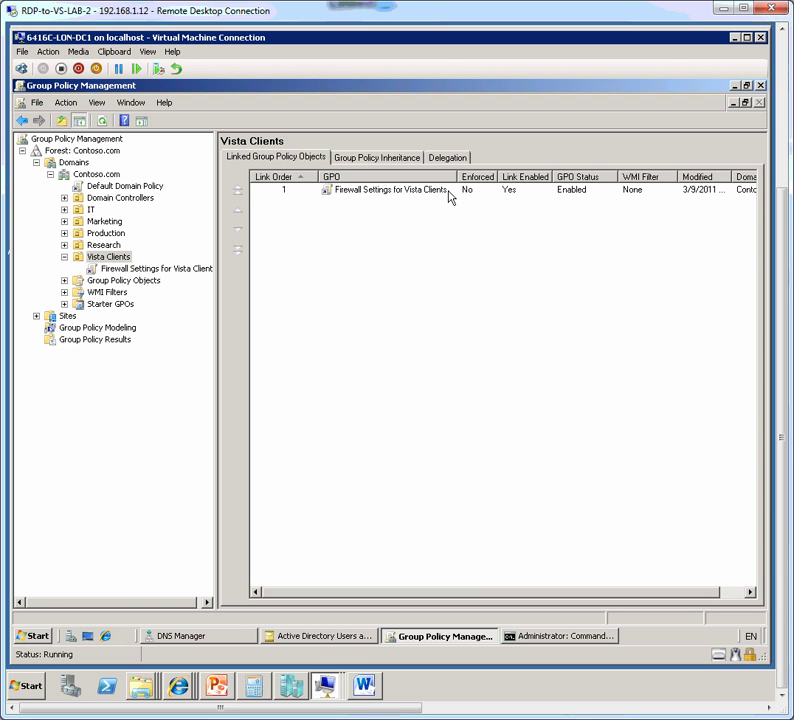
- Open the Firewall Settings for Vista Clients GPO for editing in a maximized editor with a wider console tree
{"action": "left_click", "coordinate": [449, 196]}
{"action": "right_click", "coordinate": [449, 196]}
{"action": "left_click", "coordinate": [473, 200]}
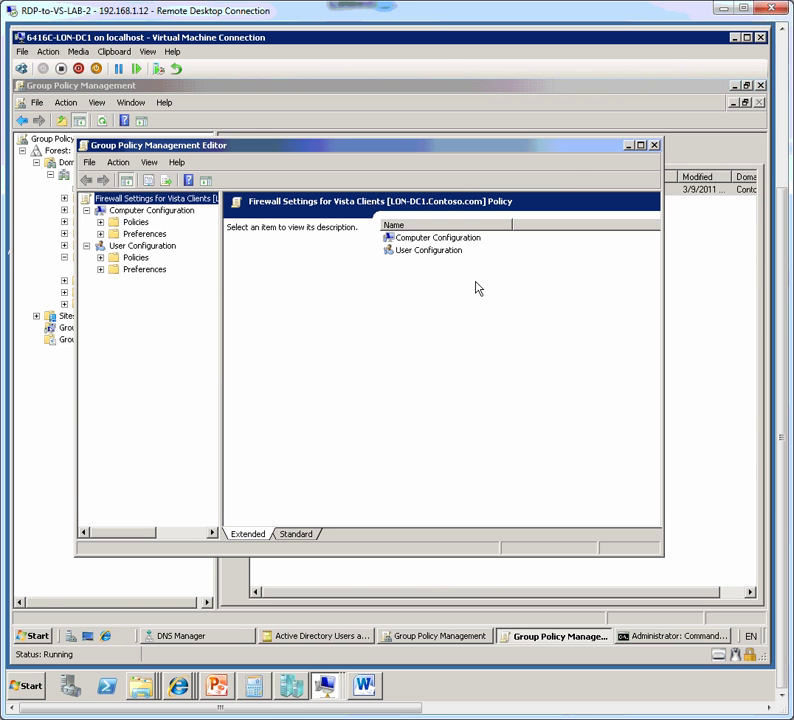
{"action": "left_click", "coordinate": [641, 146]}
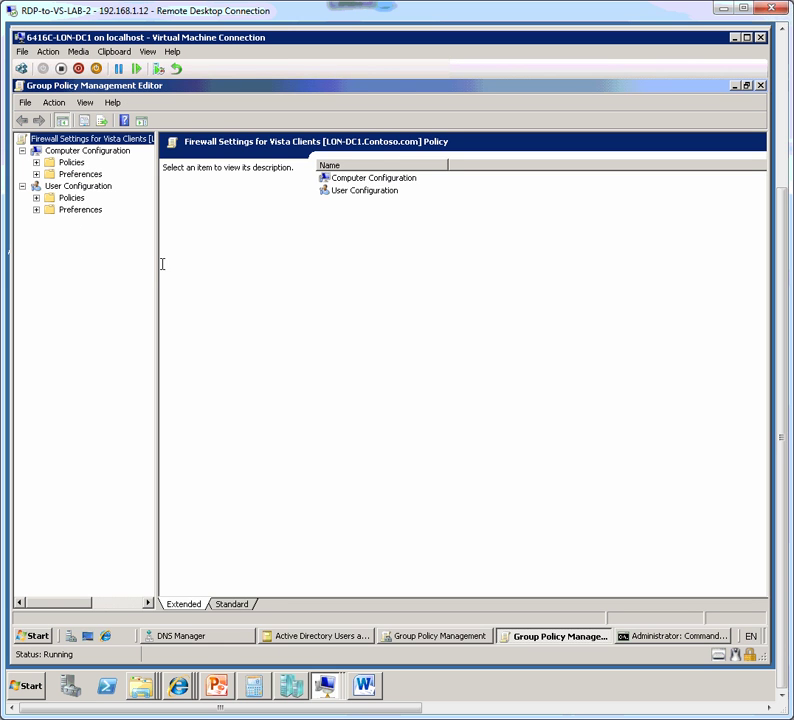
{"action": "left_click_drag", "start_coordinate": [158, 256], "coordinate": [177, 250]}
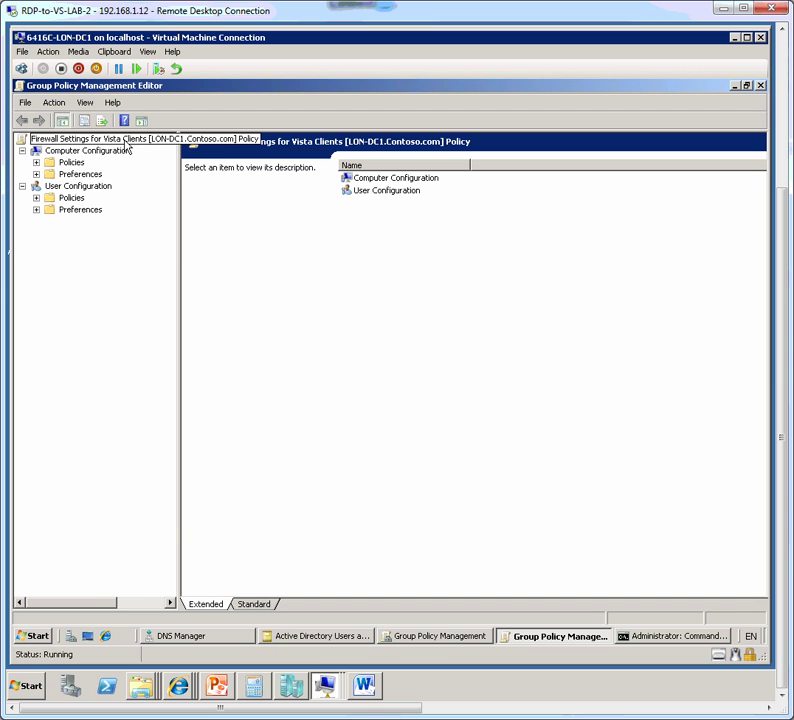
- Disable the User Configuration settings in the properties of the Firewall Settings for Vista Clients policy and apply the change
{"action": "right_click", "coordinate": [152, 142]}
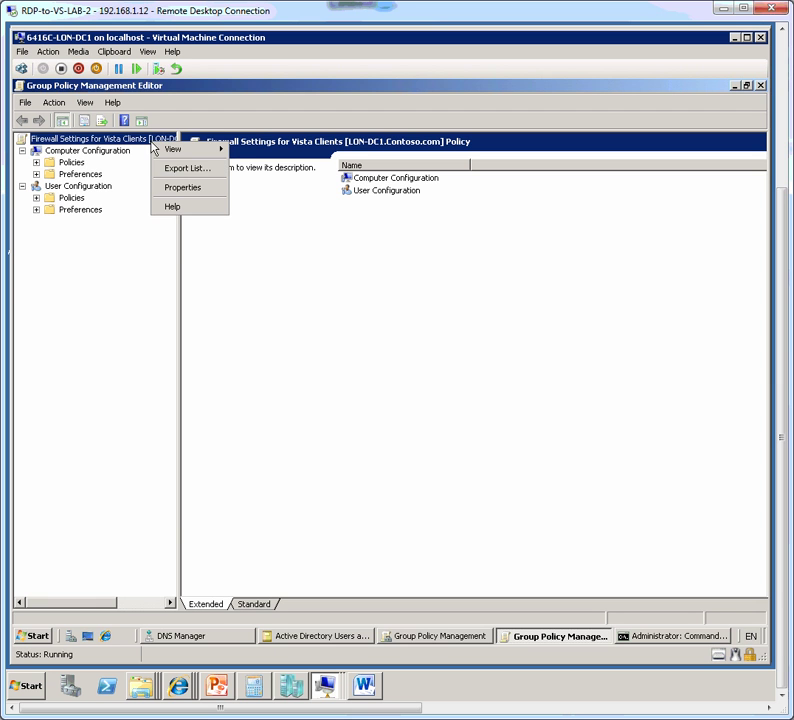
{"action": "left_click", "coordinate": [187, 195]}
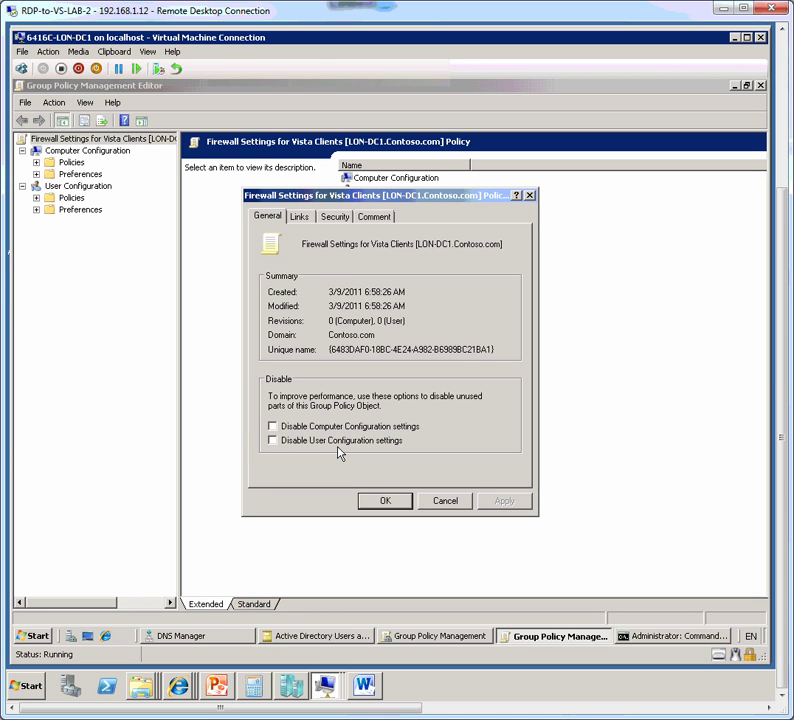
{"action": "left_click", "coordinate": [331, 443]}
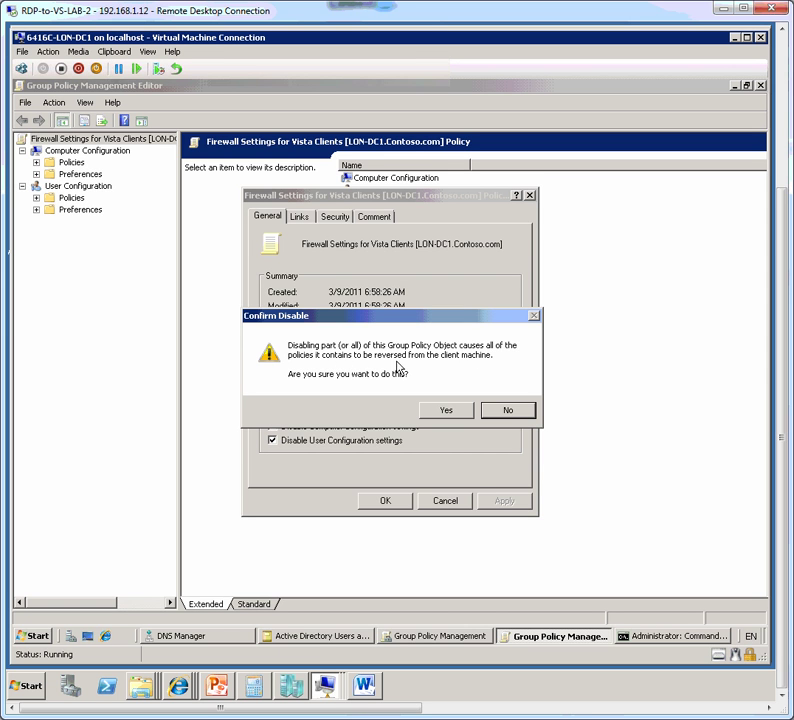
{"action": "left_click", "coordinate": [446, 411]}
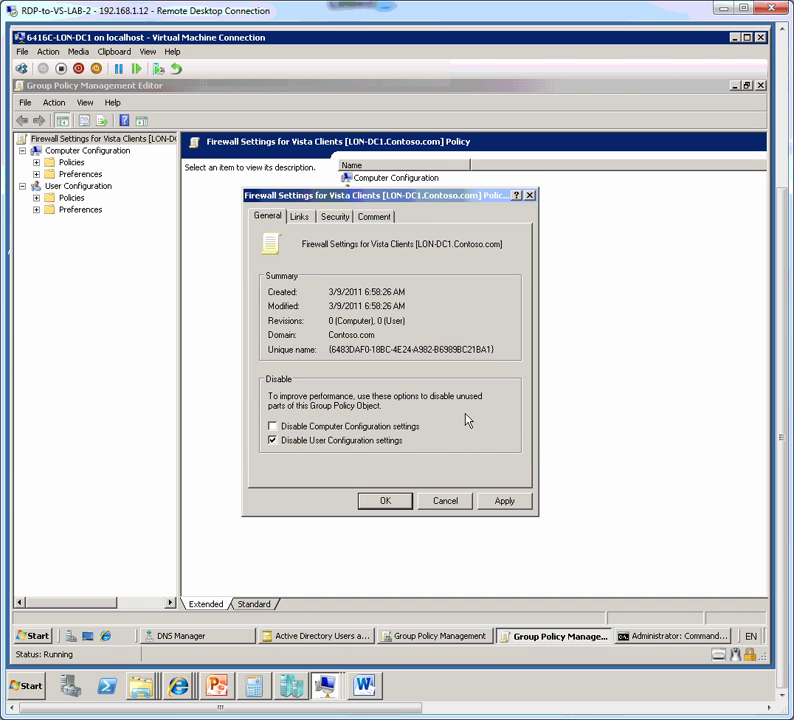
{"action": "left_click", "coordinate": [480, 501]}
{"action": "left_click", "coordinate": [385, 501]}
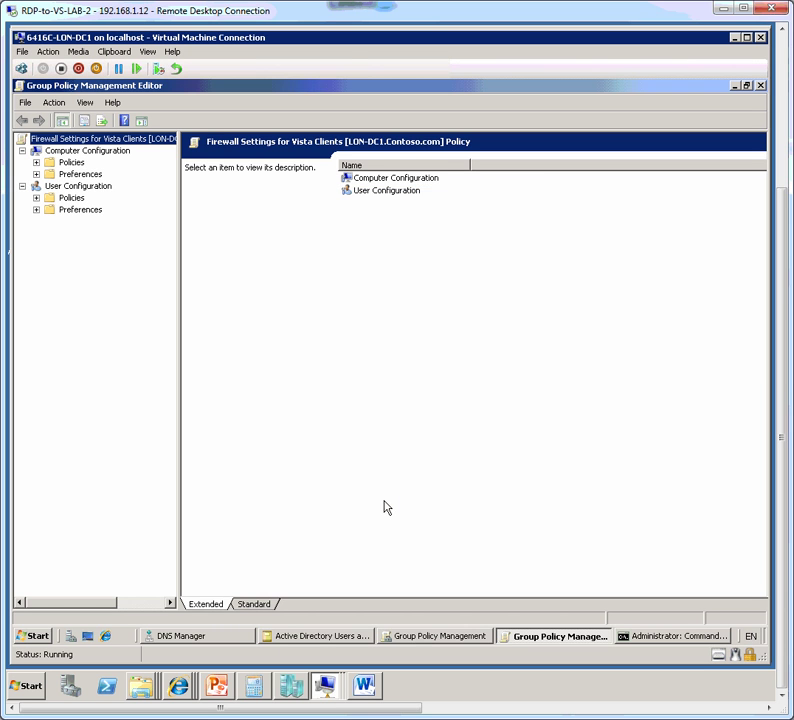
- Expand the computer policies down to Windows Firewall with Advanced Security, select its inner LDAP node, and widen the console tree
{"action": "left_click", "coordinate": [36, 162]}
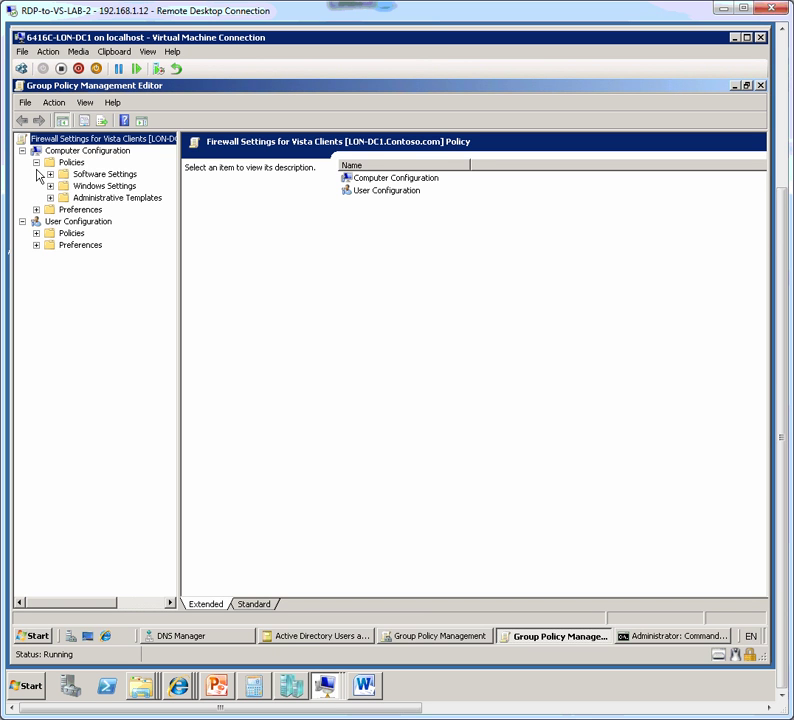
{"action": "left_click", "coordinate": [50, 186]}
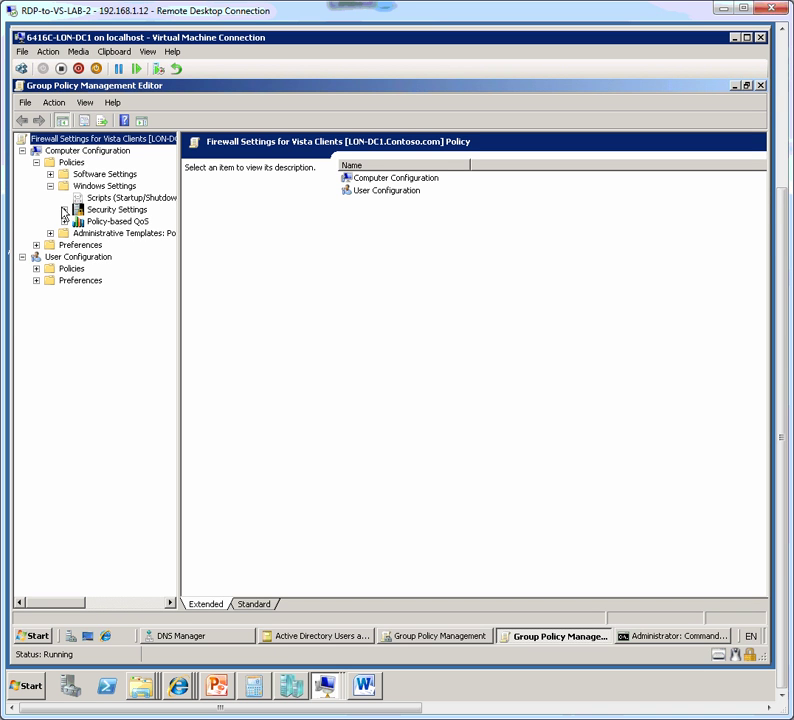
{"action": "left_click", "coordinate": [64, 209]}
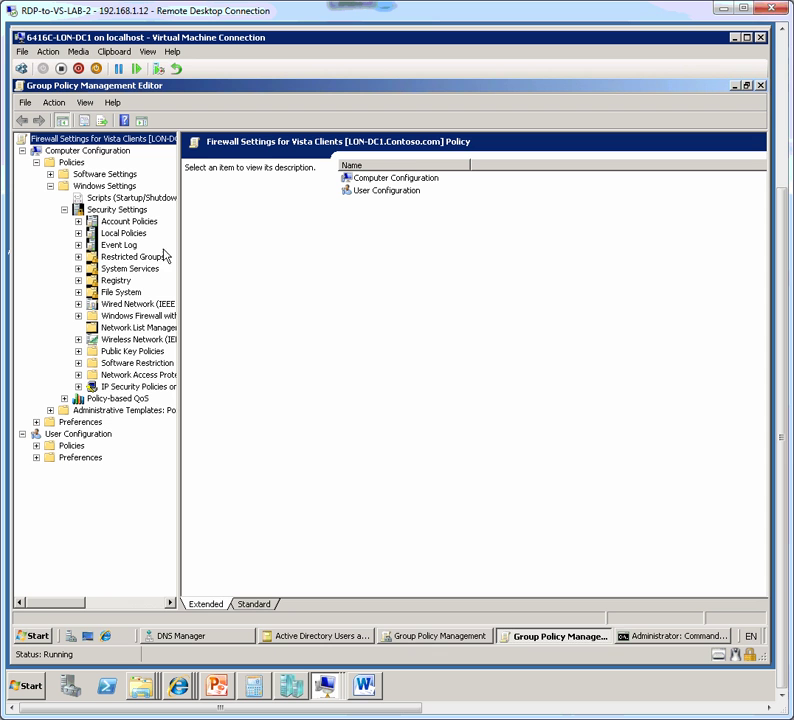
{"action": "left_click_drag", "start_coordinate": [183, 237], "coordinate": [272, 227]}
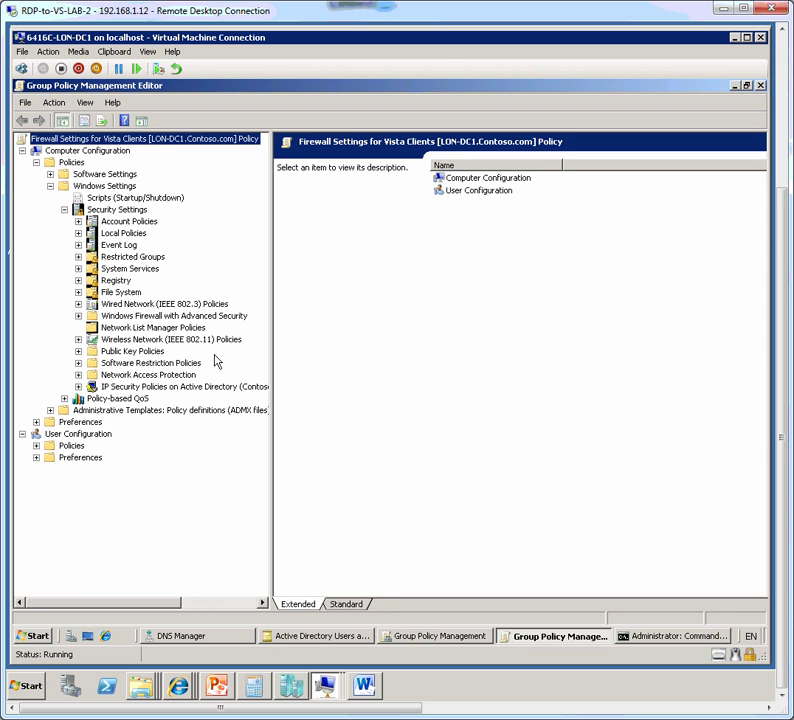
{"action": "left_click", "coordinate": [112, 316]}
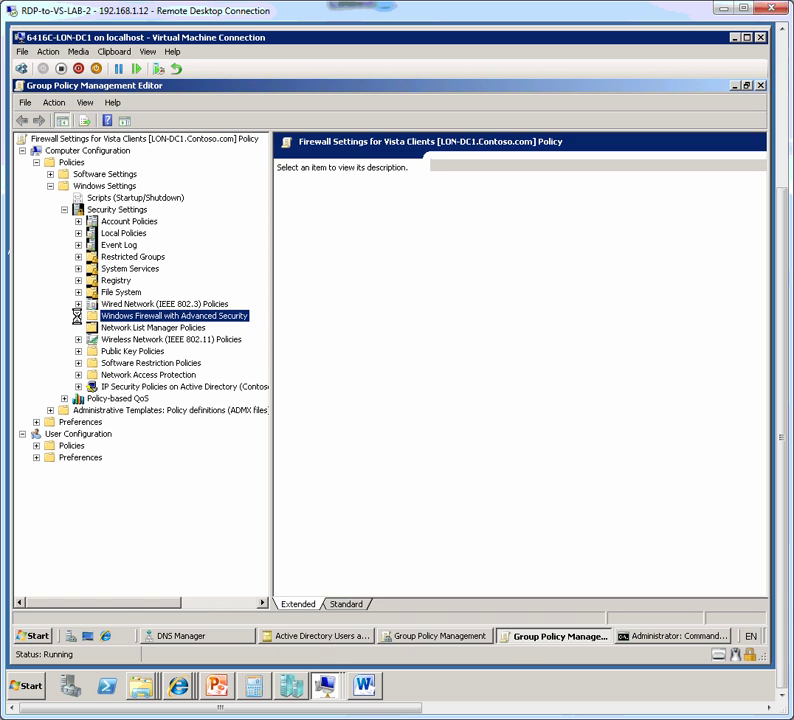
{"action": "left_click", "coordinate": [78, 316]}
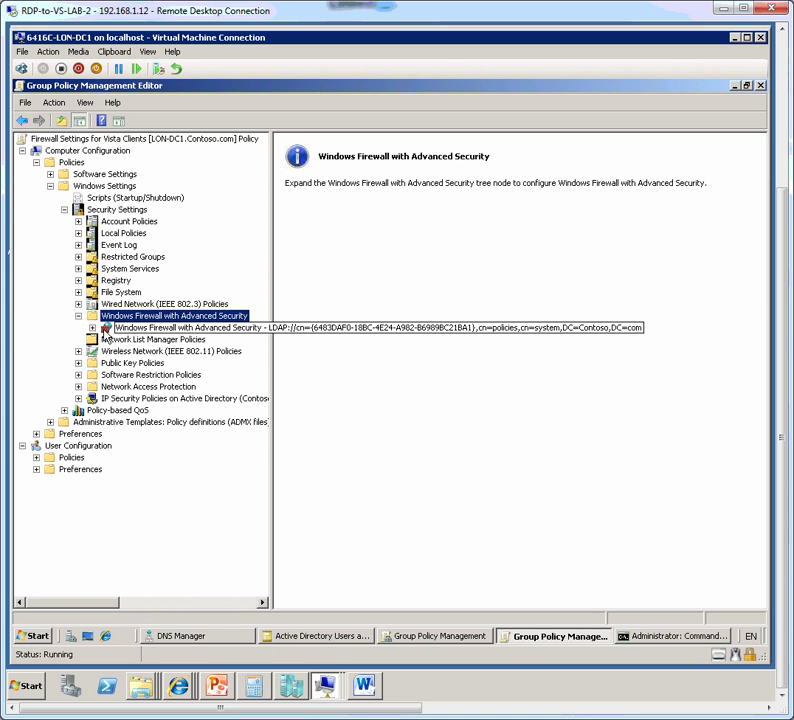
{"action": "left_click", "coordinate": [92, 328]}
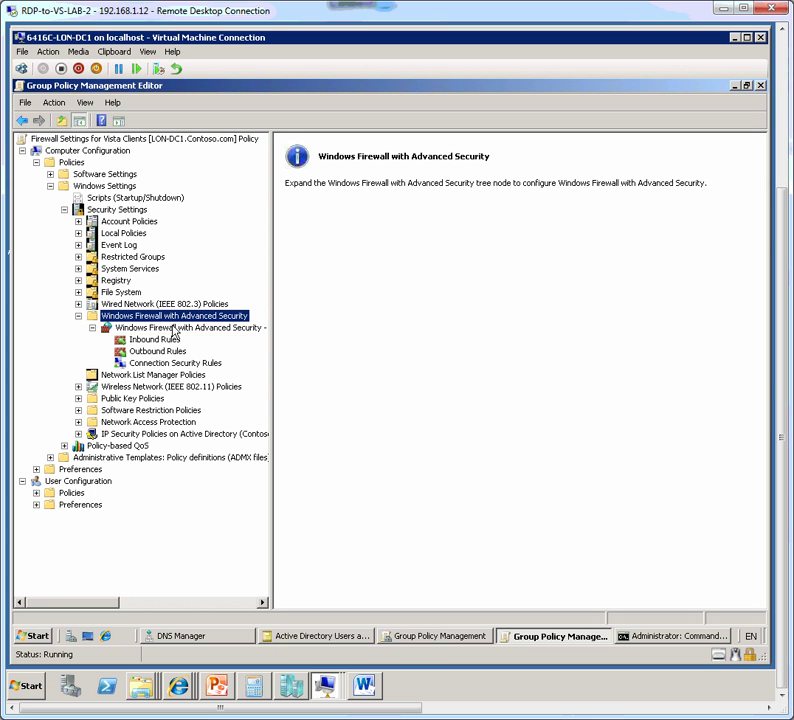
{"action": "left_click", "coordinate": [226, 327]}
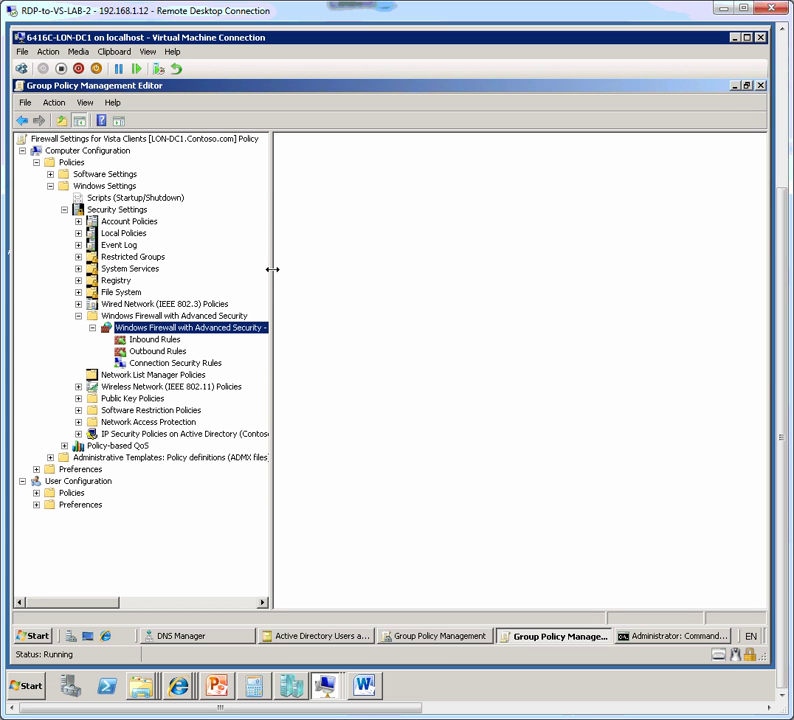
{"action": "left_click_drag", "start_coordinate": [270, 262], "coordinate": [379, 264]}
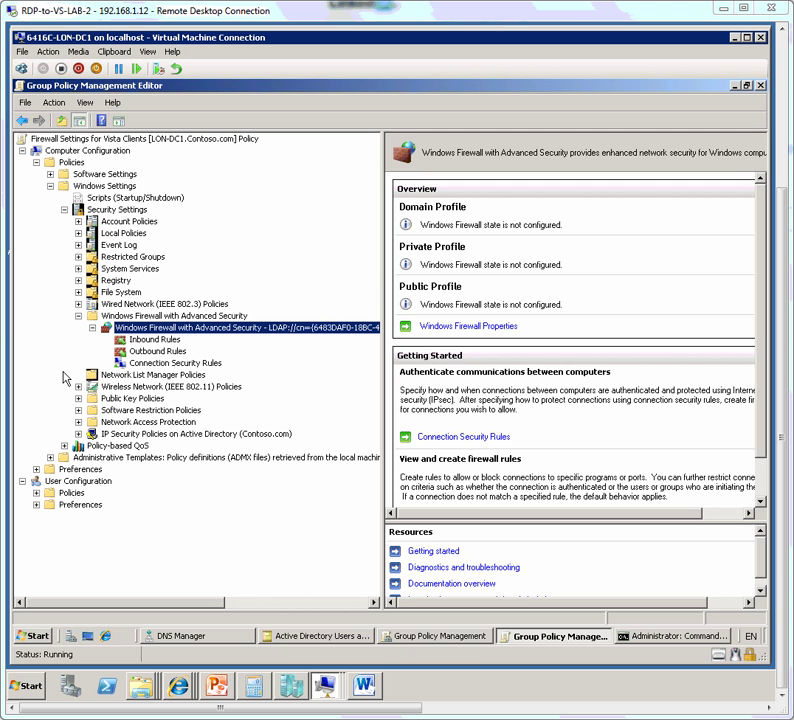
- Set the Public Profile firewall state to On (recommended) in the Windows Firewall with Advanced Security properties of the GPO
{"action": "right_click", "coordinate": [203, 331]}
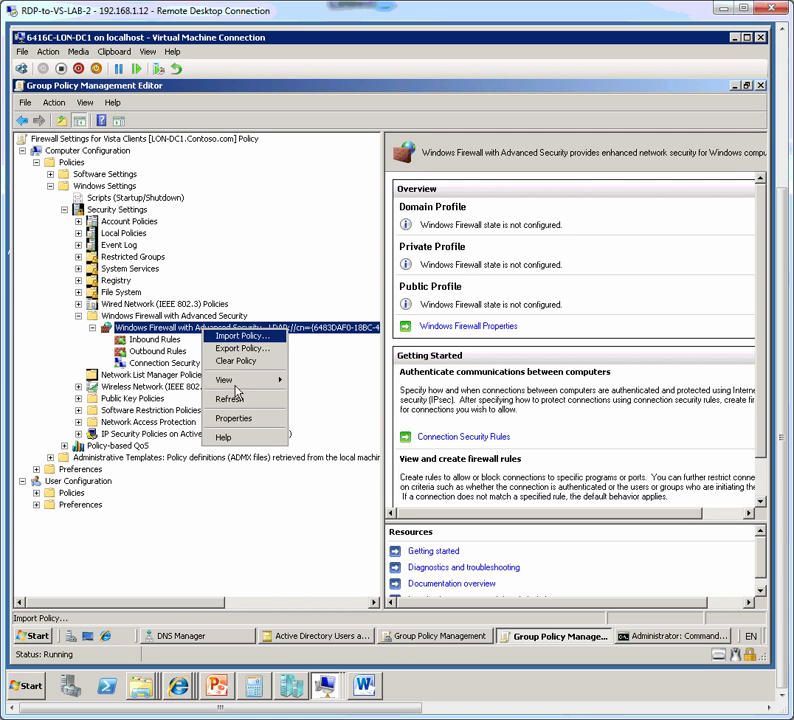
{"action": "left_click", "coordinate": [236, 418]}
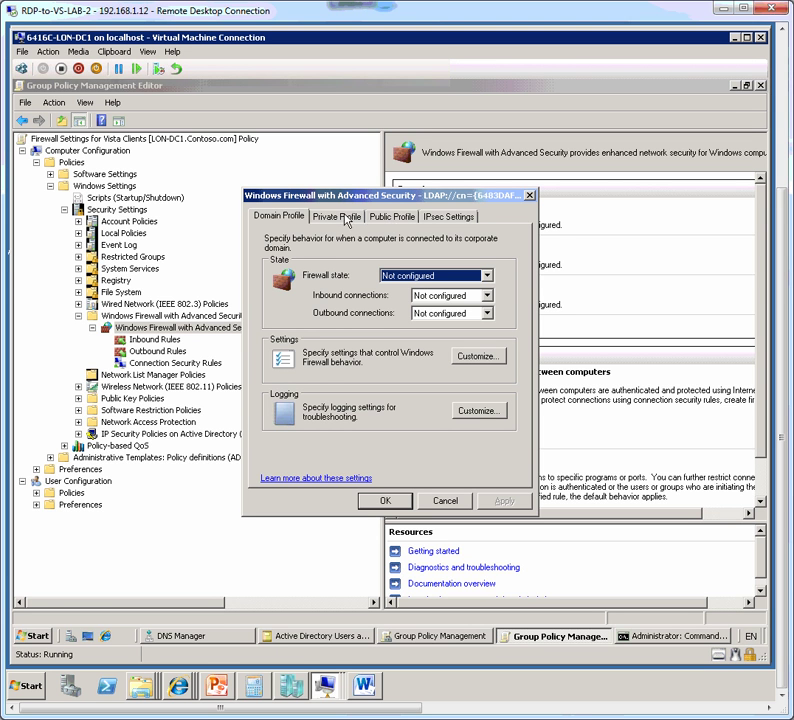
{"action": "left_click", "coordinate": [395, 217]}
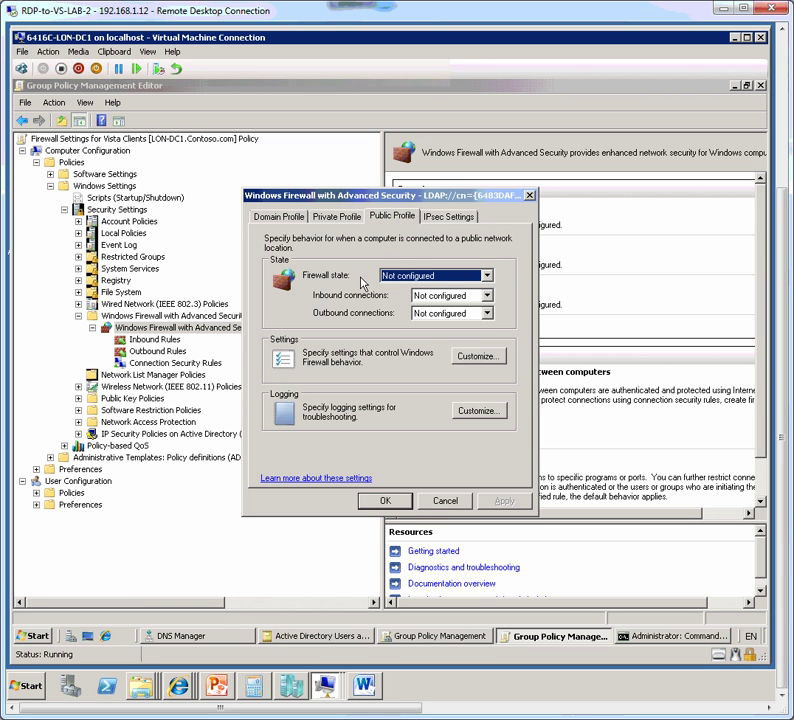
{"action": "left_click", "coordinate": [463, 278]}
{"action": "left_click", "coordinate": [455, 290]}
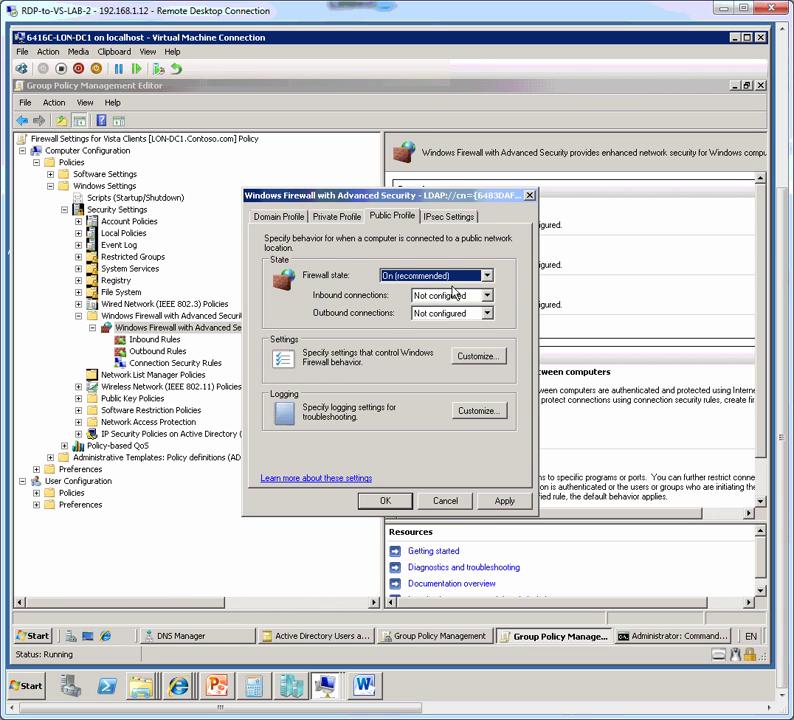
{"action": "left_click", "coordinate": [384, 501]}
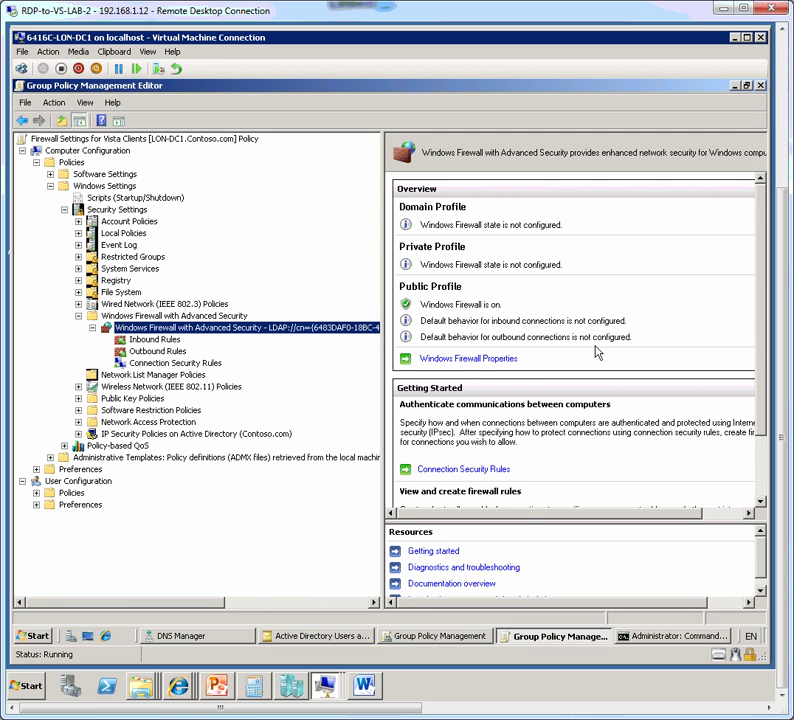
- Switch to the 6416C-LON-CL1 virtual machine, clear its command prompt, and refresh Group Policy with gpupdate /force
{"action": "left_click", "coordinate": [325, 684]}
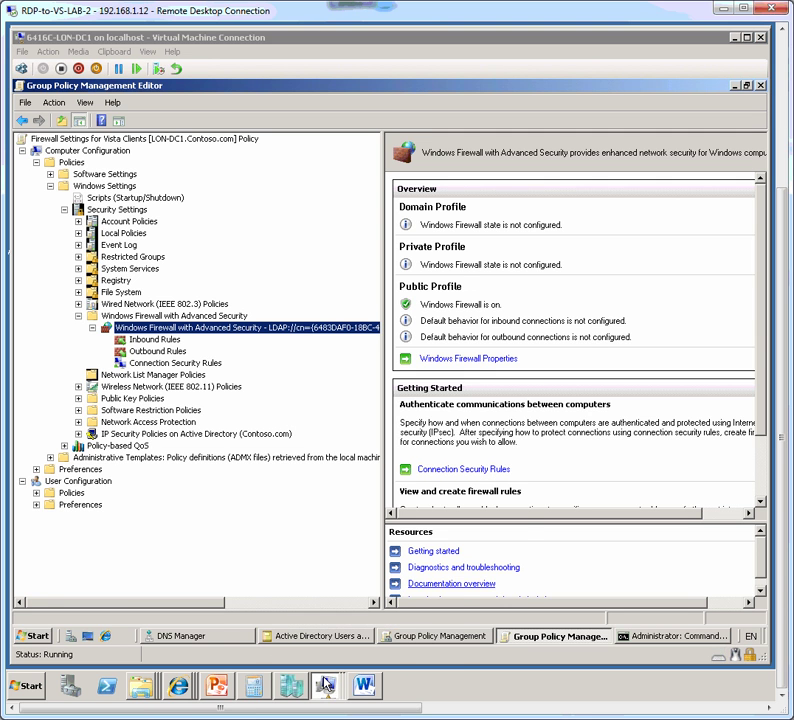
{"action": "left_click", "coordinate": [274, 633]}
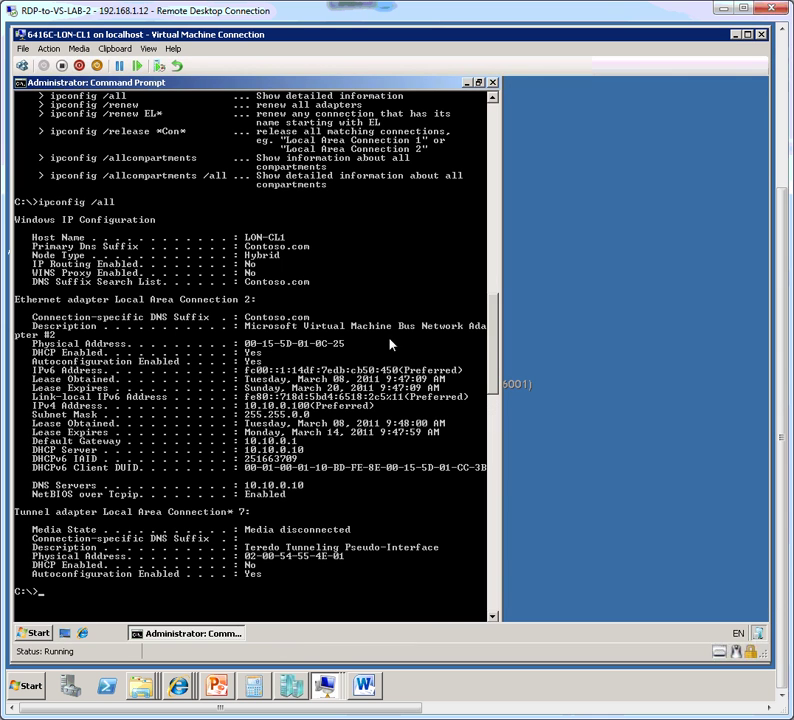
{"action": "scroll", "coordinate": [386, 354], "scroll_direction": "down", "scroll_amount": 1}
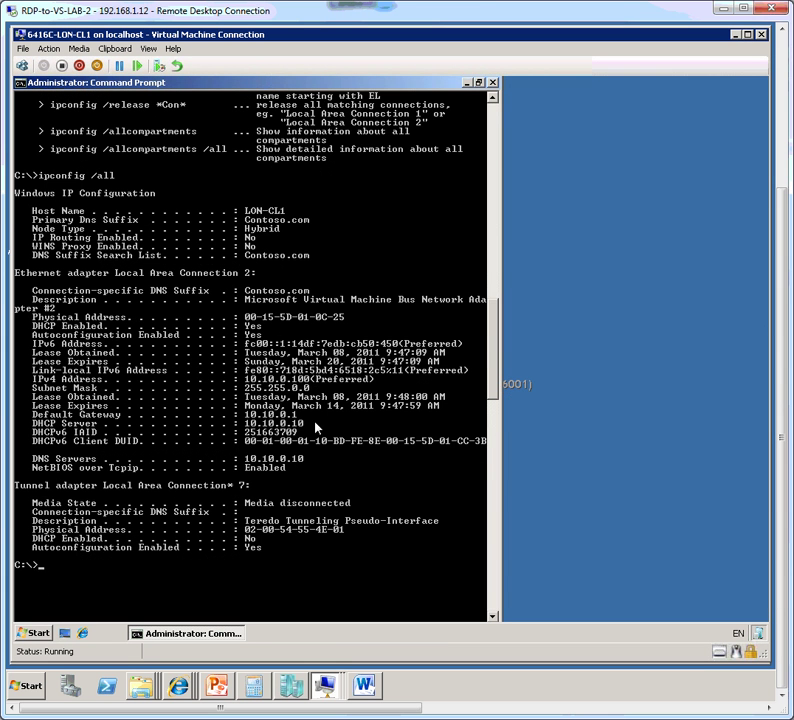
{"action": "type", "text": "cls"}
{"action": "key", "text": "Return"}
{"action": "key", "text": "Return"}
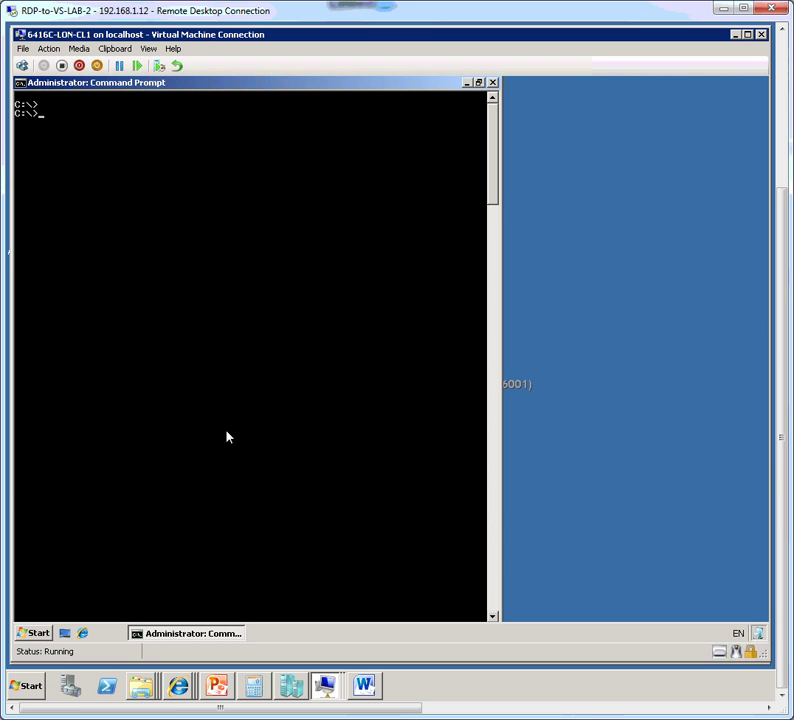
{"action": "type", "text": "gpupdate /force"}
{"action": "key", "text": "Return"}
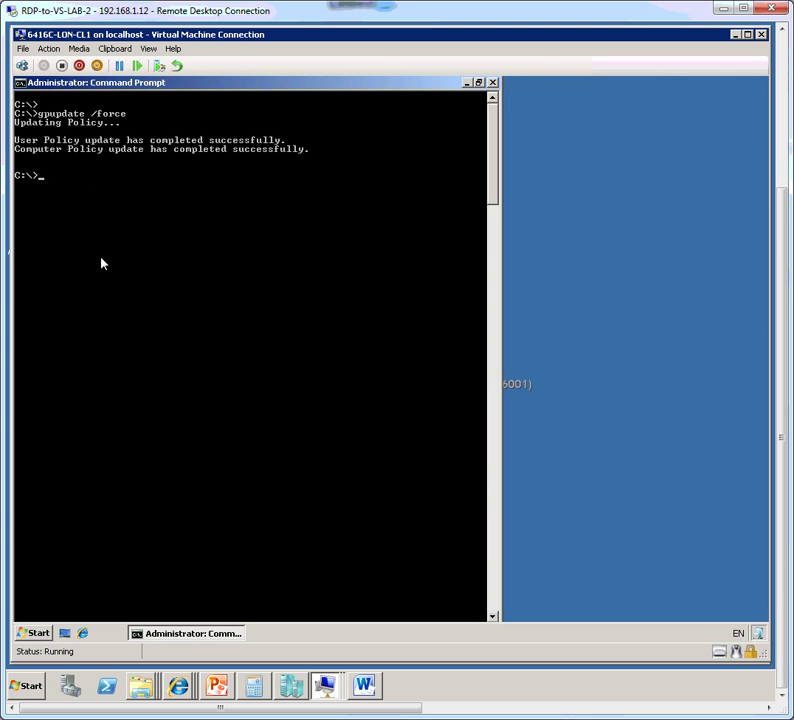
- Run gpresult /r /scope computer and review the Group Policy objects applied to the client computer
{"action": "type", "text": "gpresult /r /scope computer"}
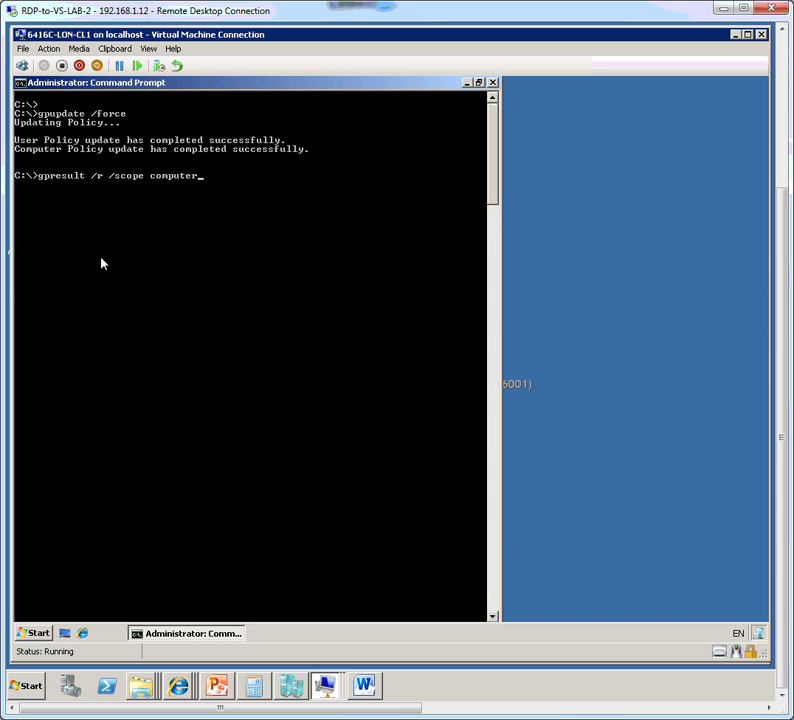
{"action": "key", "text": "Return"}
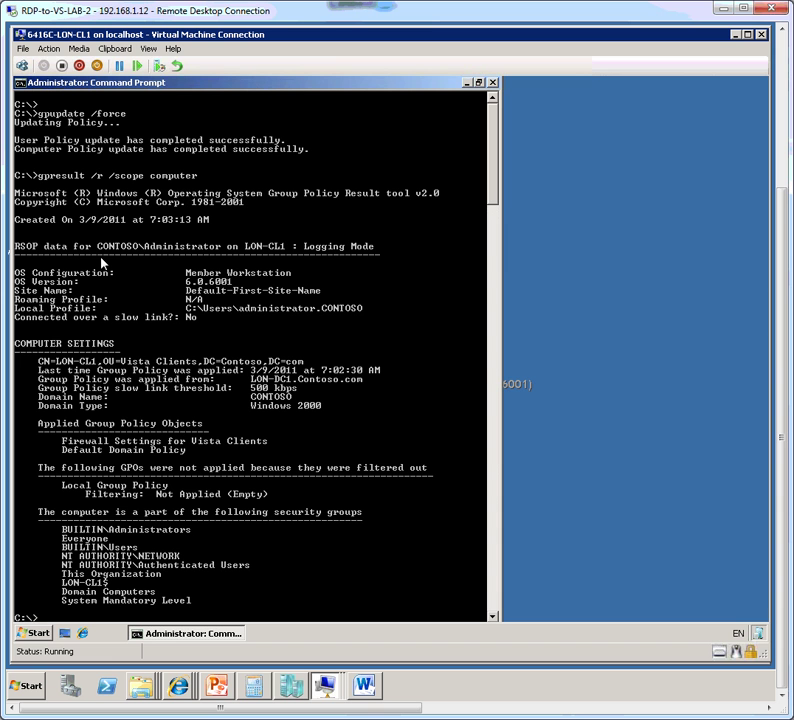
{"action": "scroll", "coordinate": [135, 284], "scroll_direction": "down", "scroll_amount": 1}
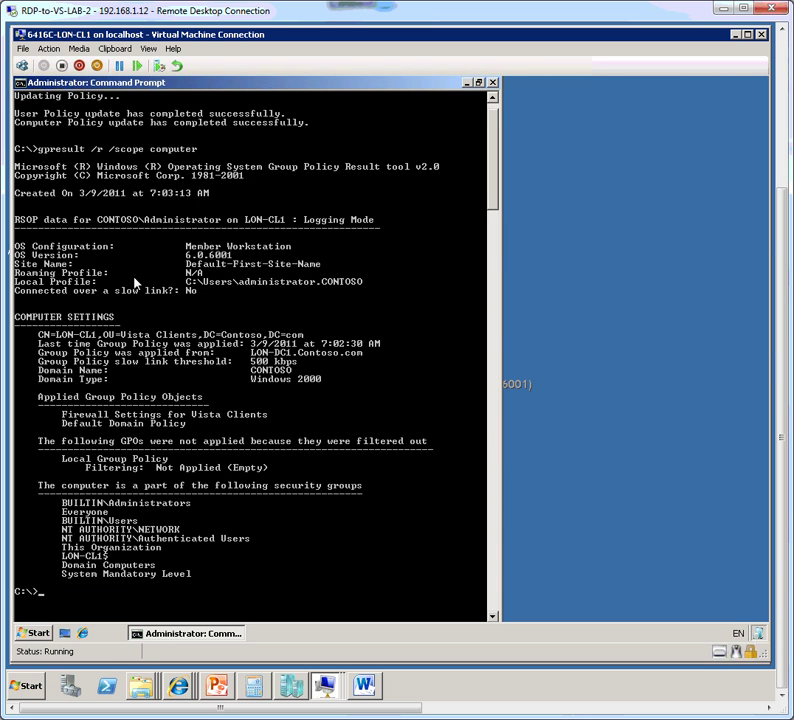
{"action": "scroll", "coordinate": [135, 284], "scroll_direction": "down", "scroll_amount": 1}
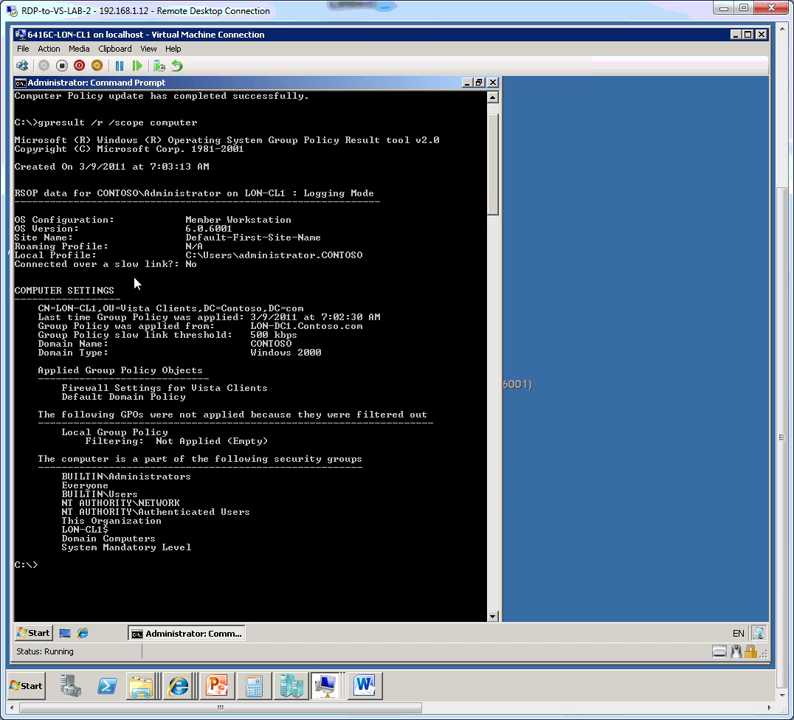
{"action": "scroll", "coordinate": [135, 284], "scroll_direction": "down", "scroll_amount": 1}
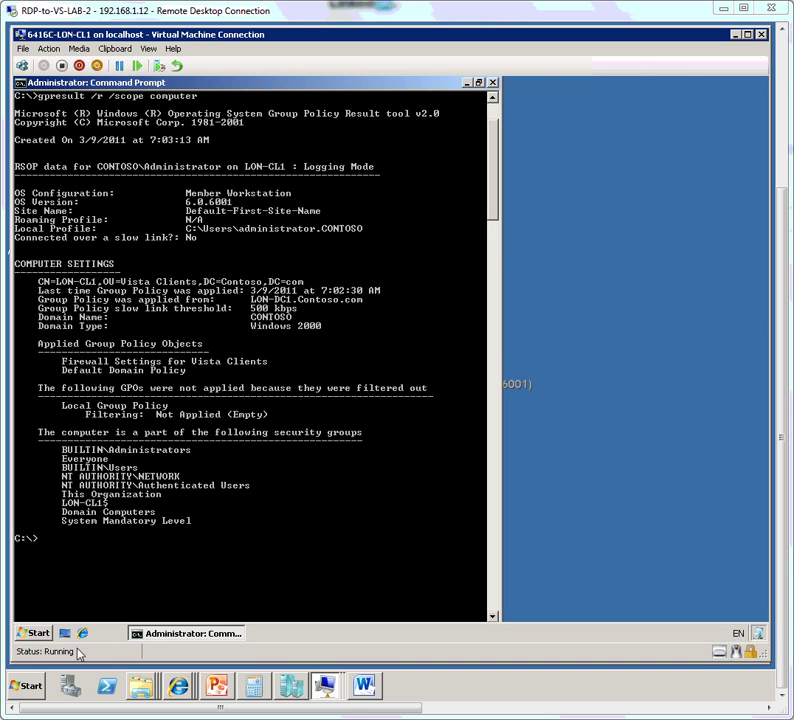
- Open the client's local Windows Firewall with Advanced Security console through wf.msc and maximize it
{"action": "left_click", "coordinate": [43, 635]}
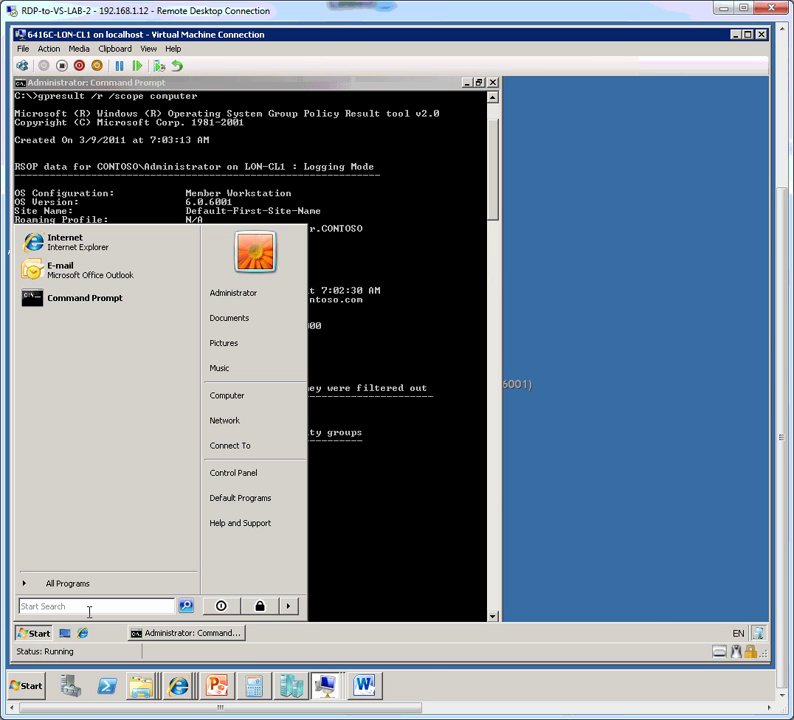
{"action": "type", "text": "wf"}
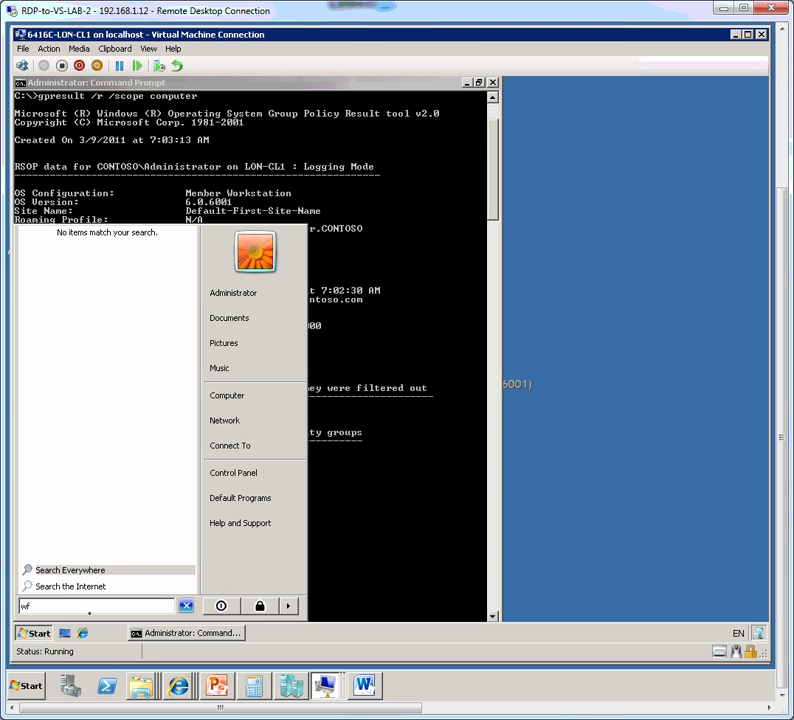
{"action": "type", "text": ".msc"}
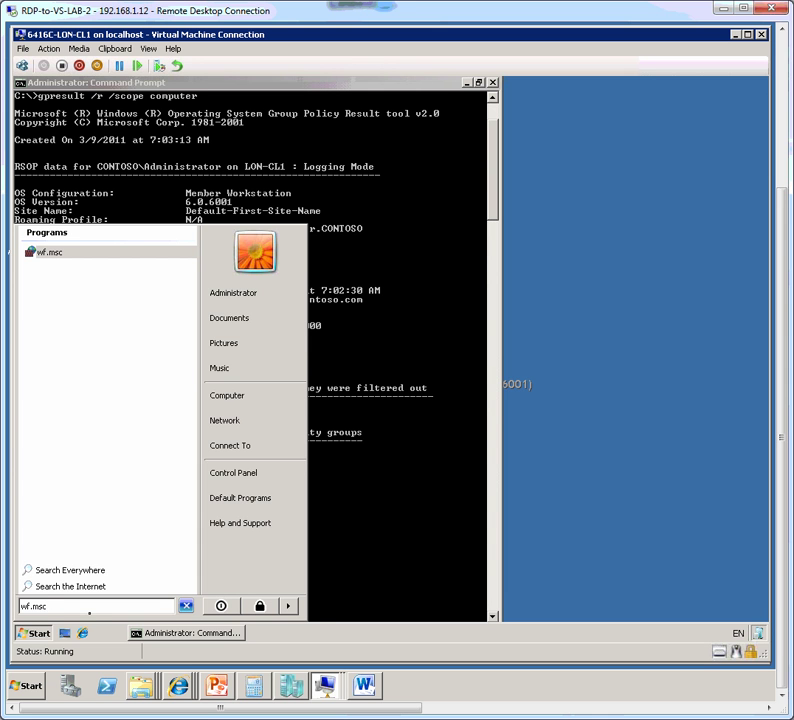
{"action": "key", "text": "Return"}
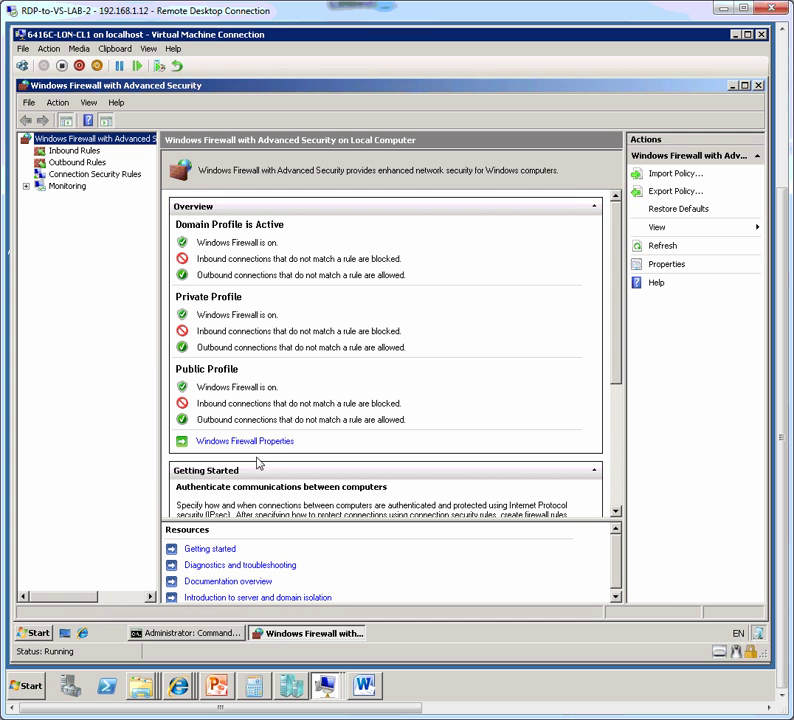
{"action": "left_click", "coordinate": [745, 86]}
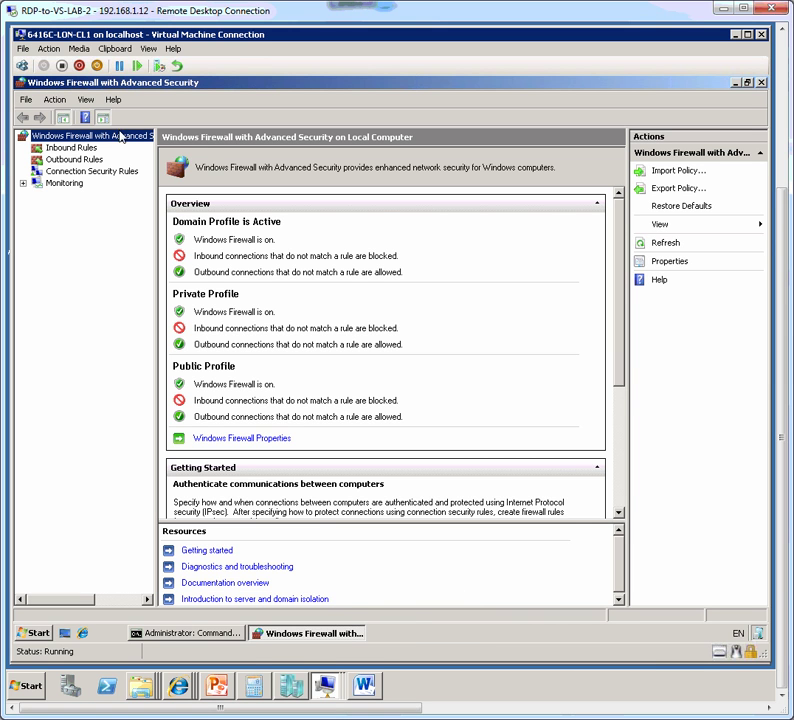
- Check in the local firewall properties whether the firewall state can be changed for the Public, Private and Domain profiles, without changing anything
{"action": "right_click", "coordinate": [120, 136]}
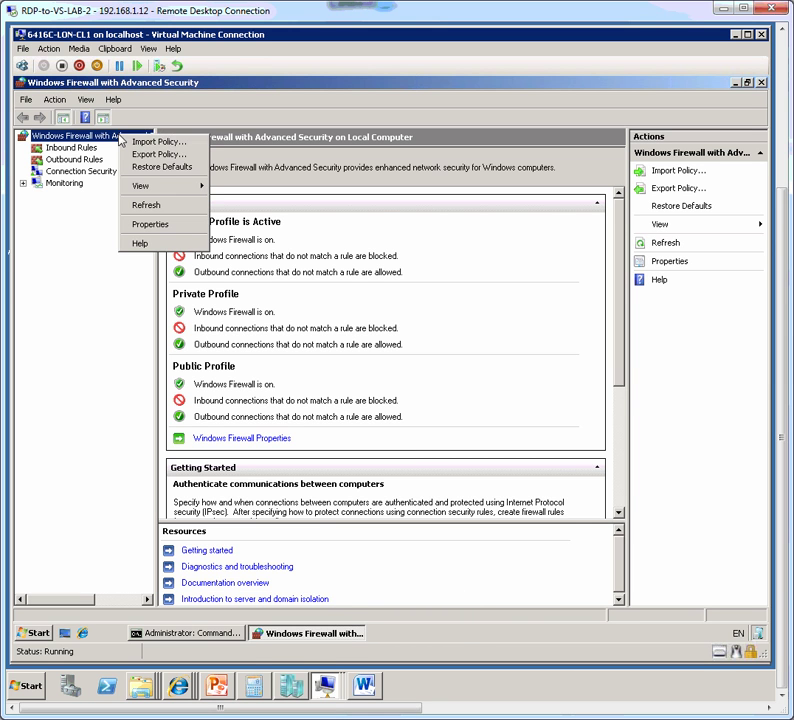
{"action": "left_click", "coordinate": [163, 226]}
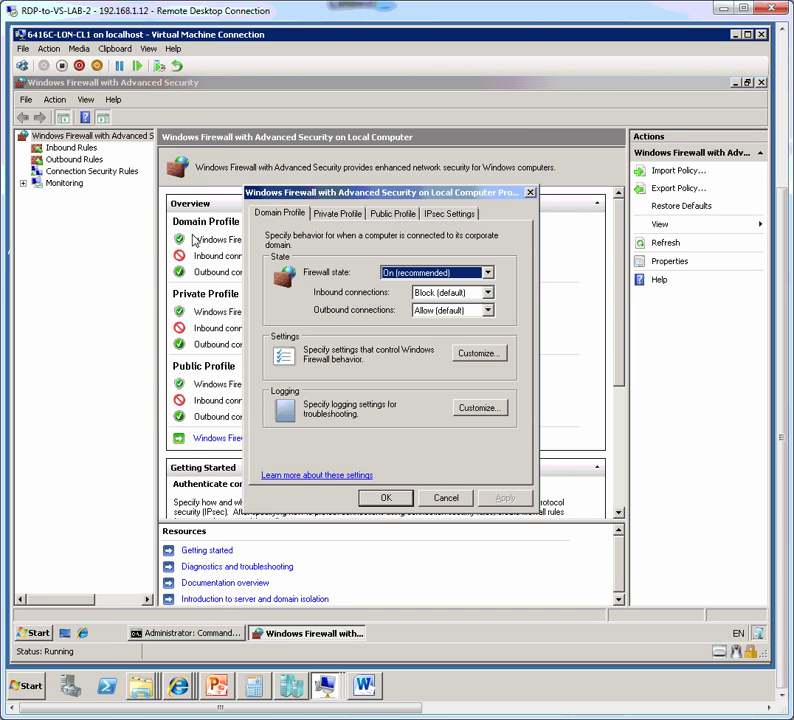
{"action": "left_click", "coordinate": [394, 216]}
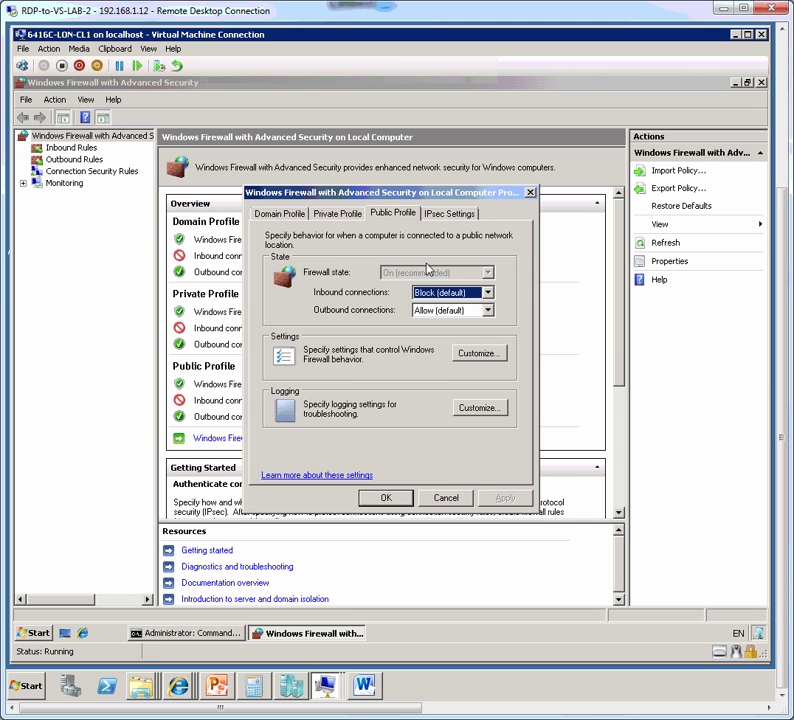
{"action": "left_click", "coordinate": [340, 214]}
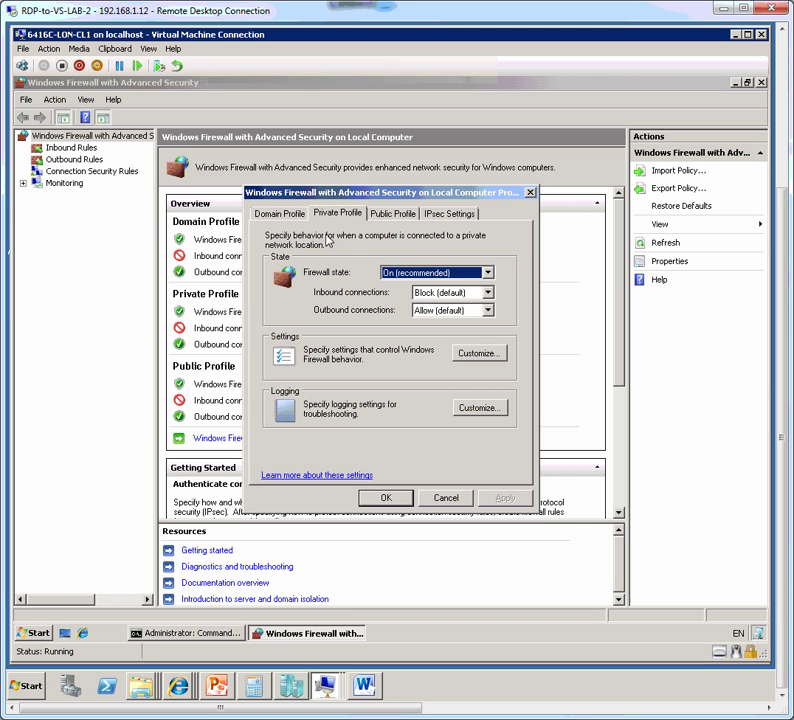
{"action": "left_click", "coordinate": [475, 272]}
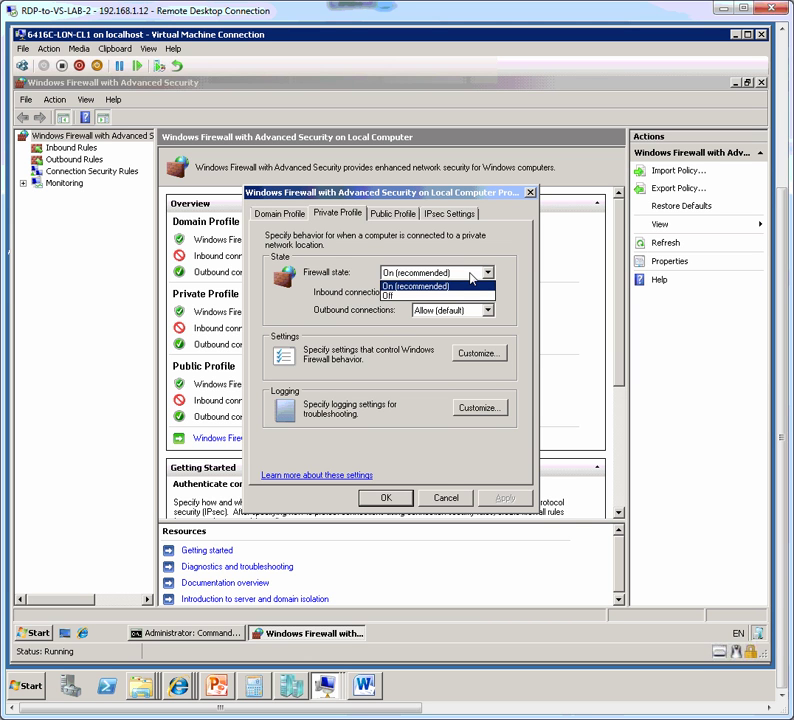
{"action": "left_click", "coordinate": [470, 273]}
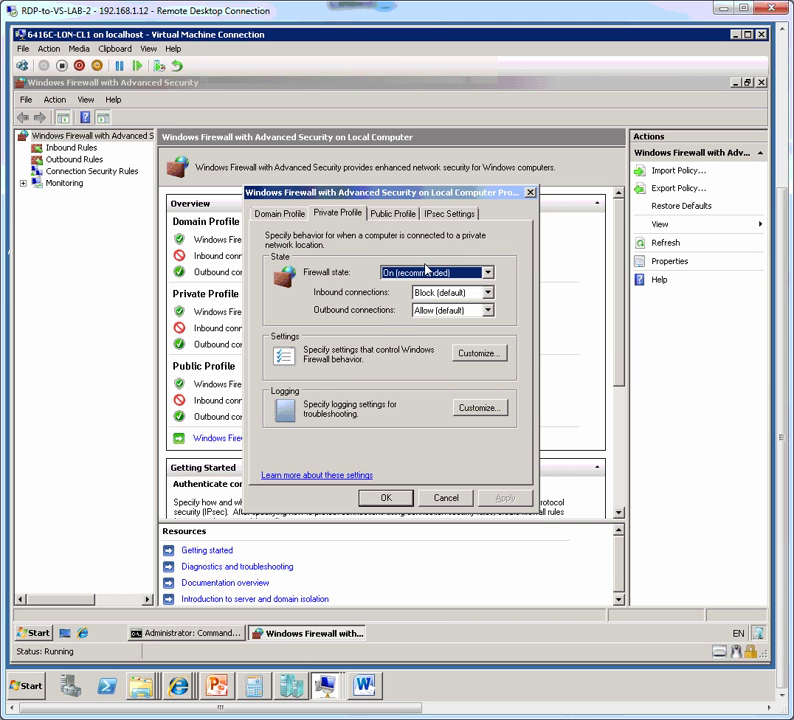
{"action": "left_click", "coordinate": [294, 216]}
{"action": "left_click", "coordinate": [468, 274]}
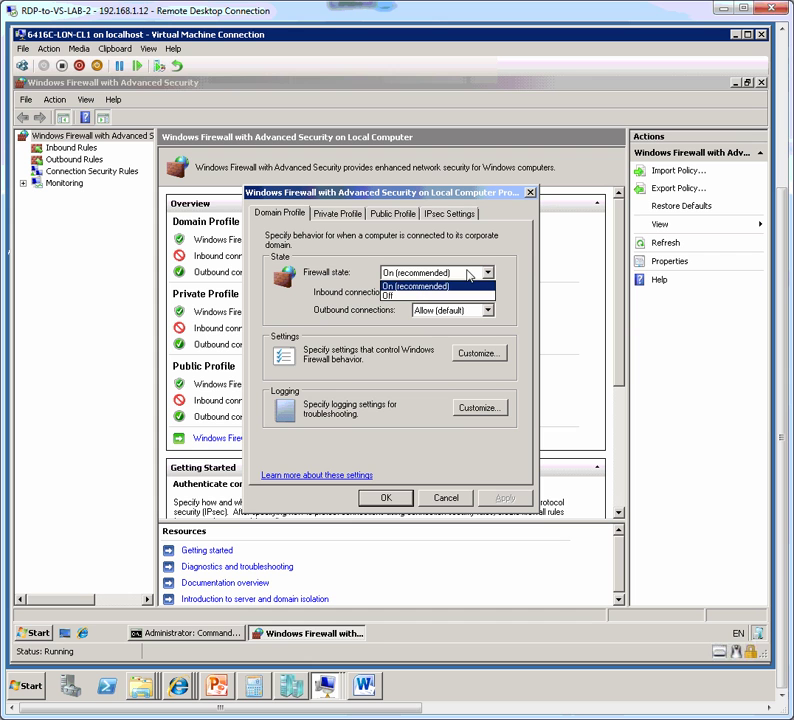
{"action": "left_click", "coordinate": [470, 274]}
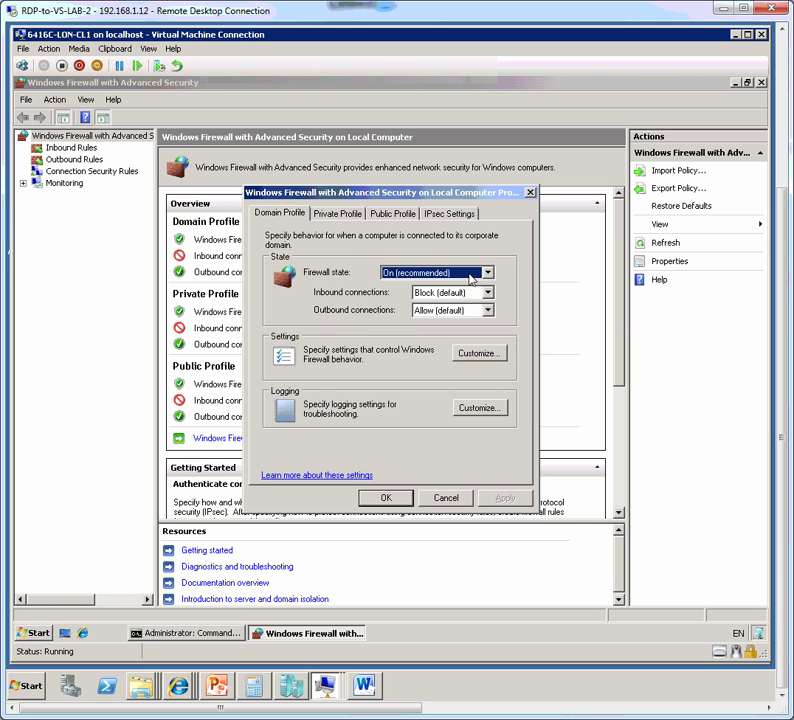
{"action": "left_click", "coordinate": [379, 213]}
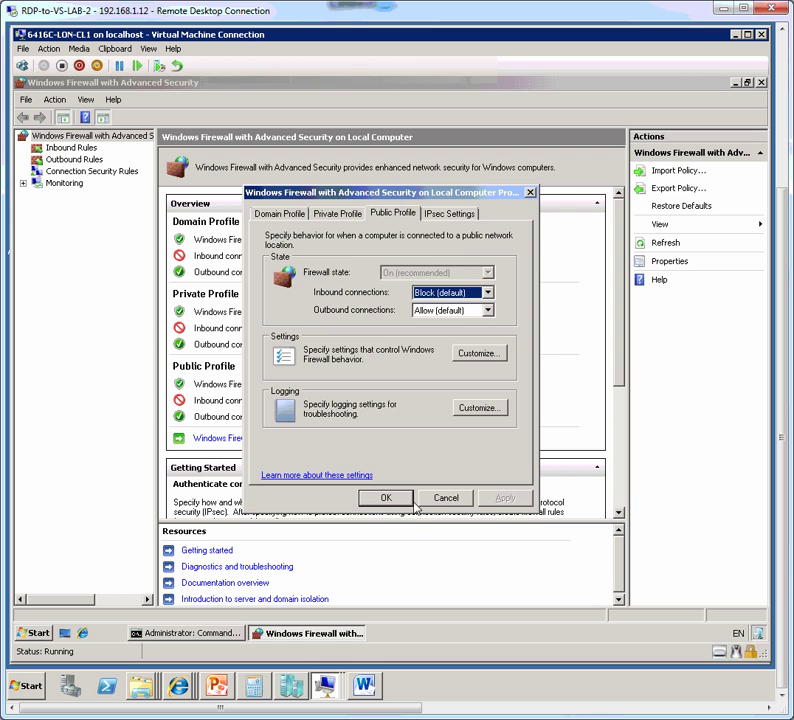
{"action": "left_click", "coordinate": [445, 498]}
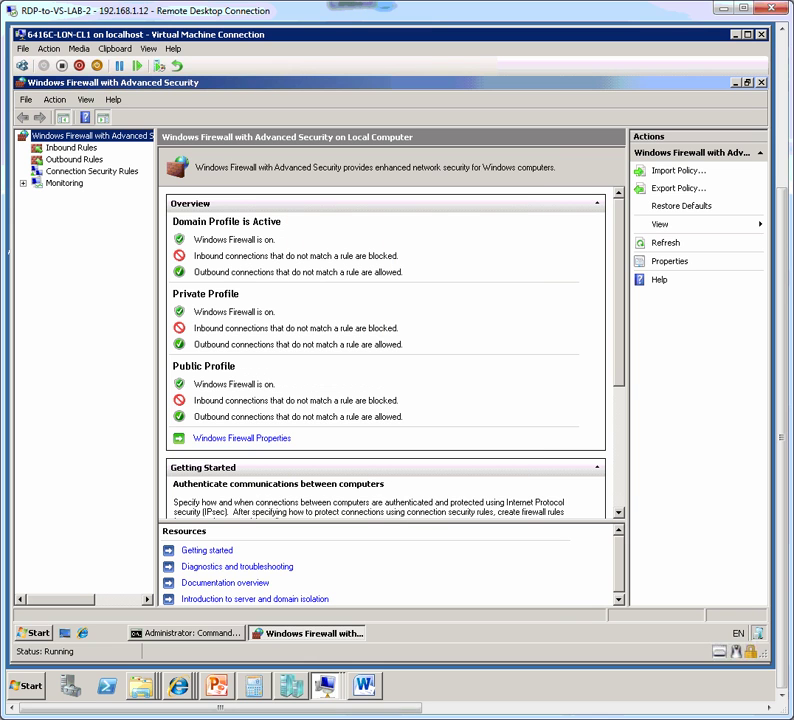